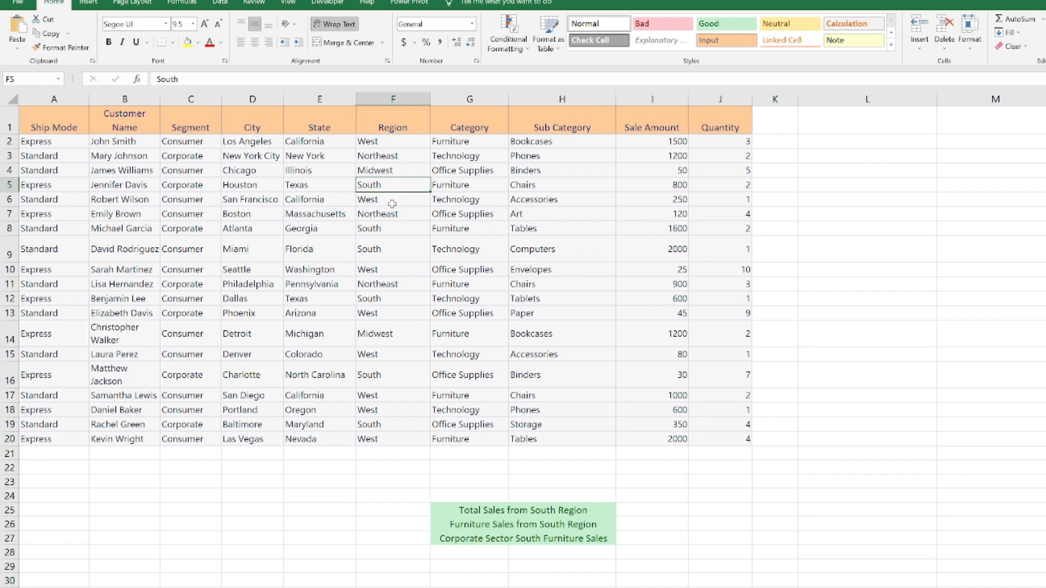
click(393, 201)
click(394, 215)
click(392, 229)
click(392, 249)
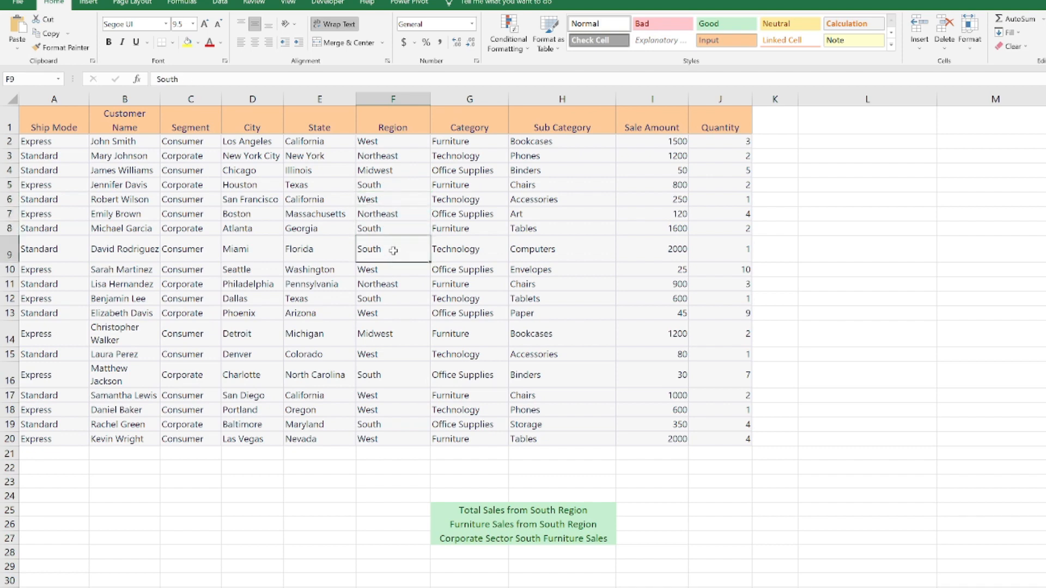
Start a SUMIFS formula in cell I25 with the Sale Amount cells I2:I20 as the sum range
click(647, 508)
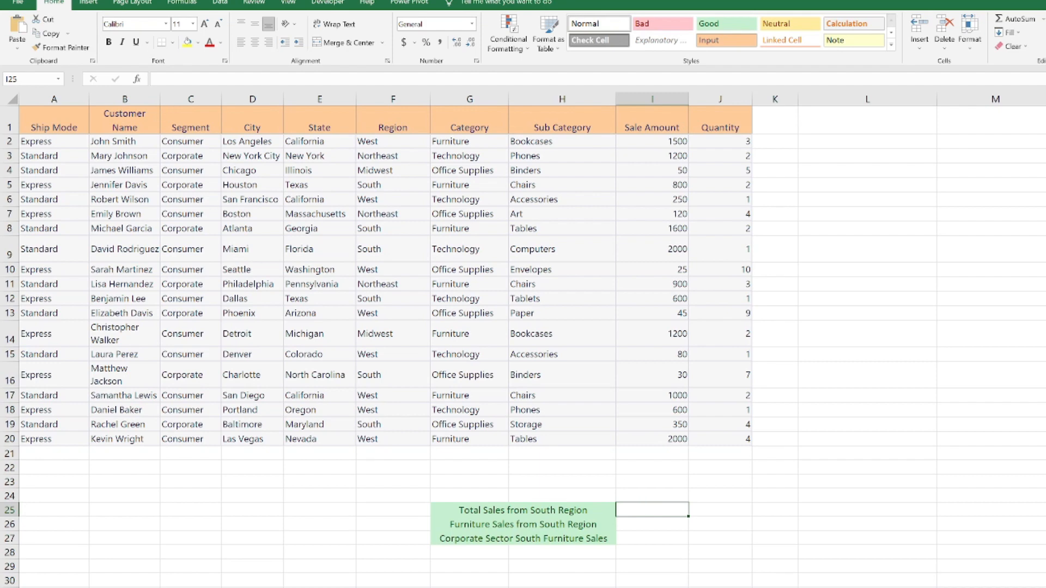
click(163, 79)
text(=)
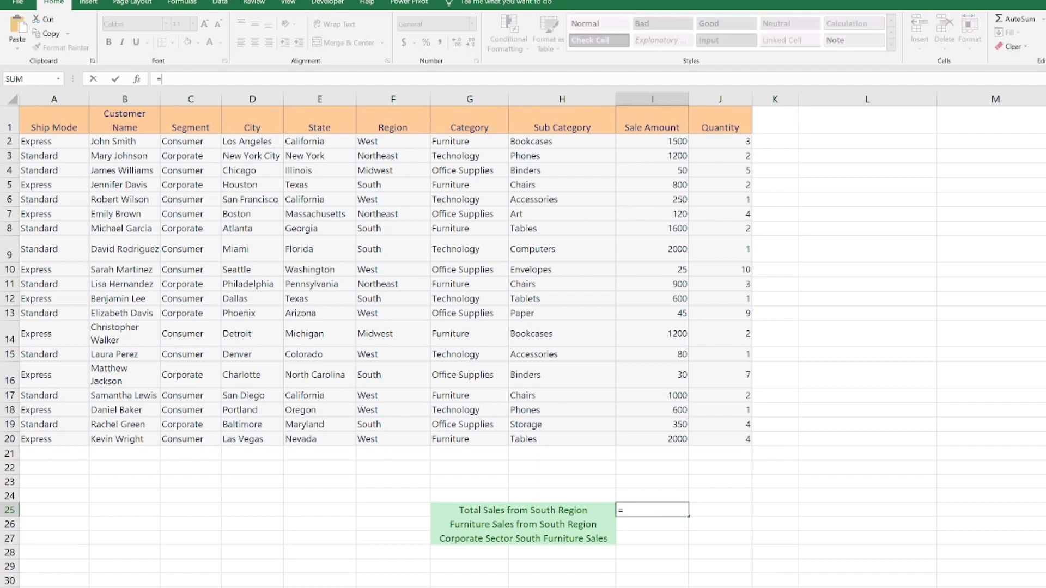
text(SUMI)
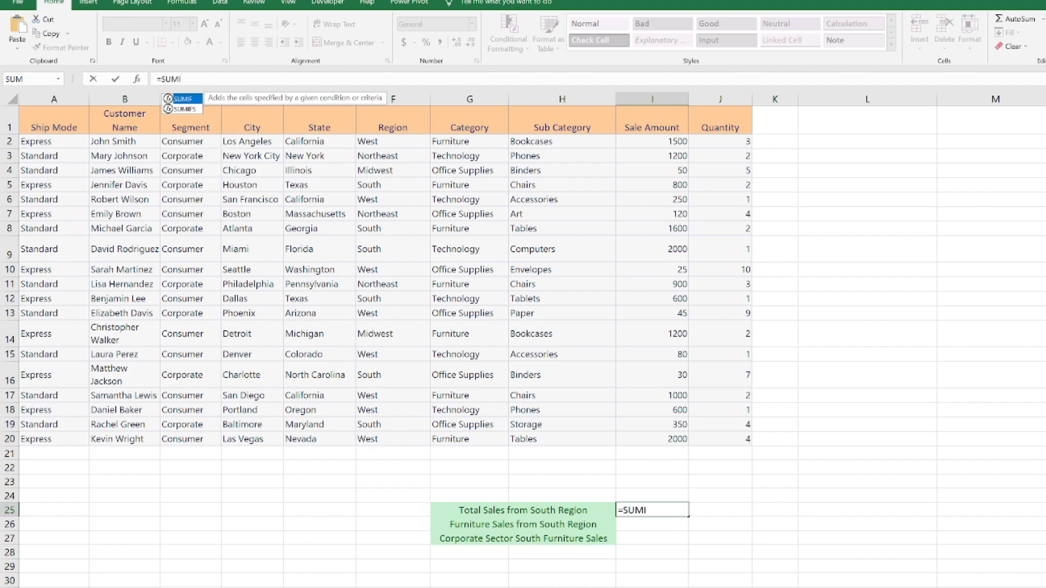
key(Down)
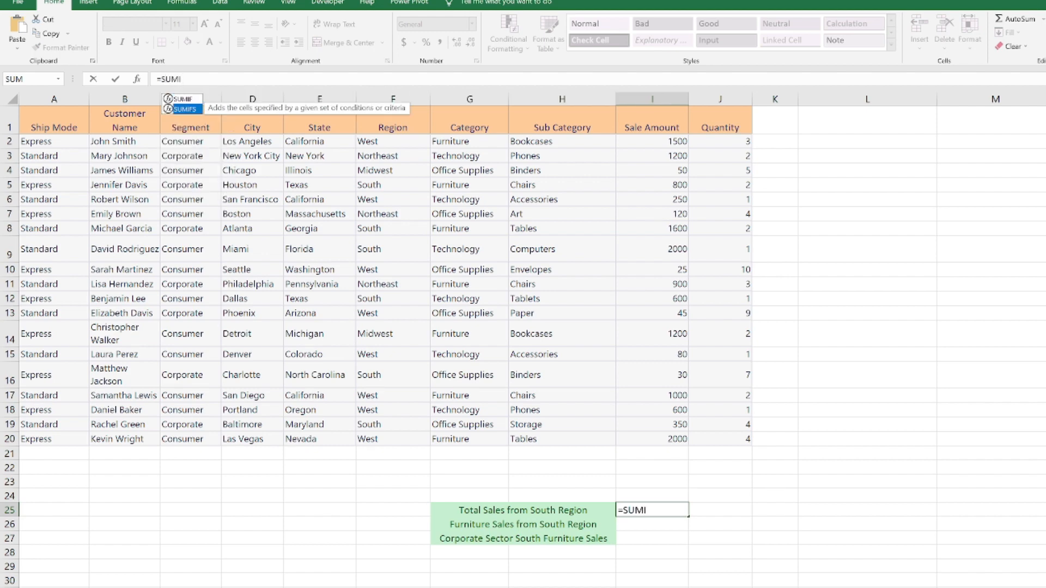
key(Tab)
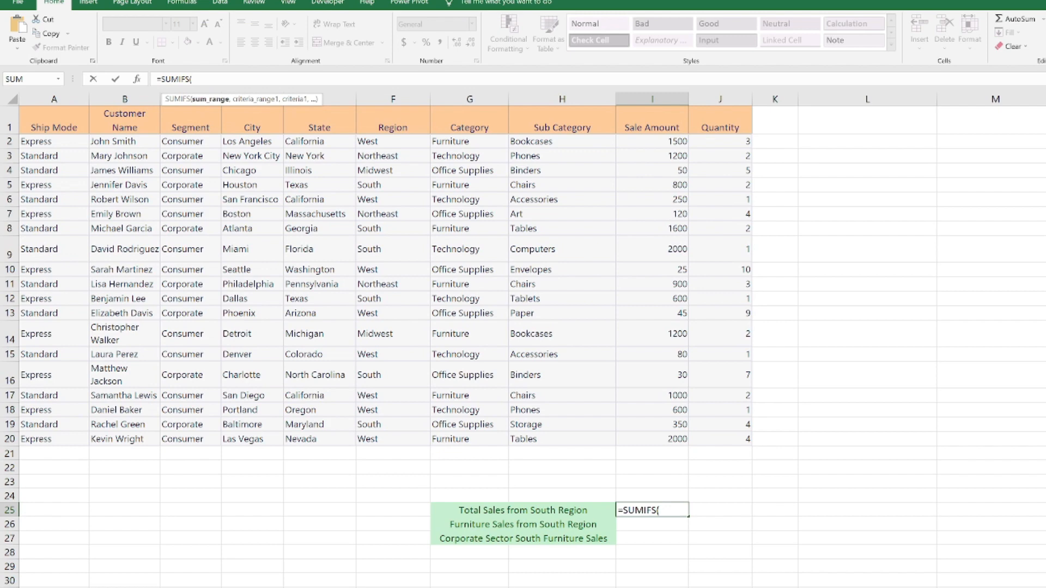
click(659, 141)
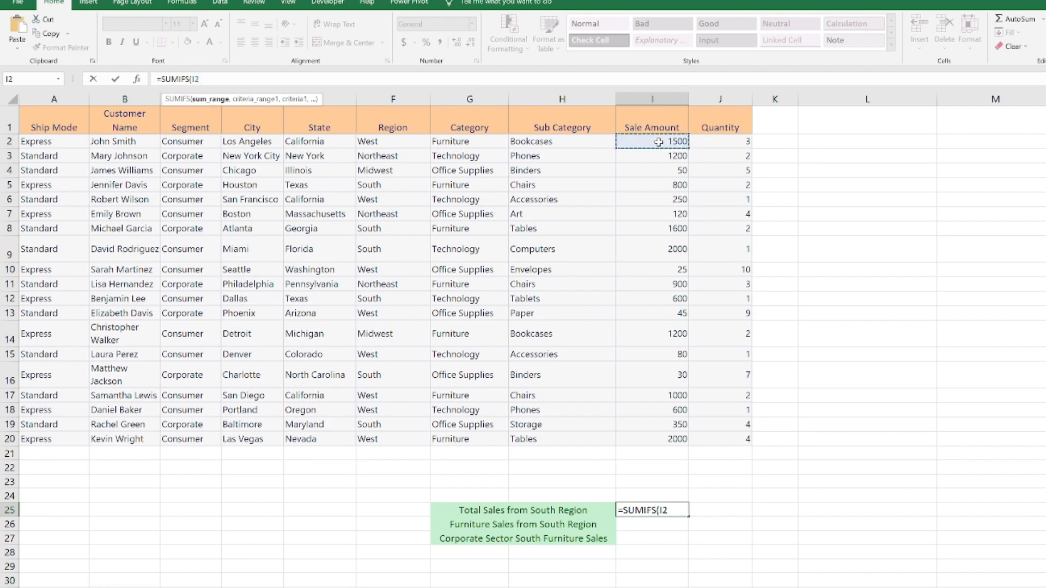
key(shift+Down)
key(shift+Down)
key(shift+Down)
key(shift+Down)
key(shift+Down)
key(shift+Down)
key(shift+Down)
key(shift+Down)
key(shift+Down)
key(shift+Down)
key(shift+Down)
key(shift+Down)
key(shift+Down)
key(shift+Down)
key(shift+Down)
key(shift+Down)
key(shift+Down)
key(shift+Down)
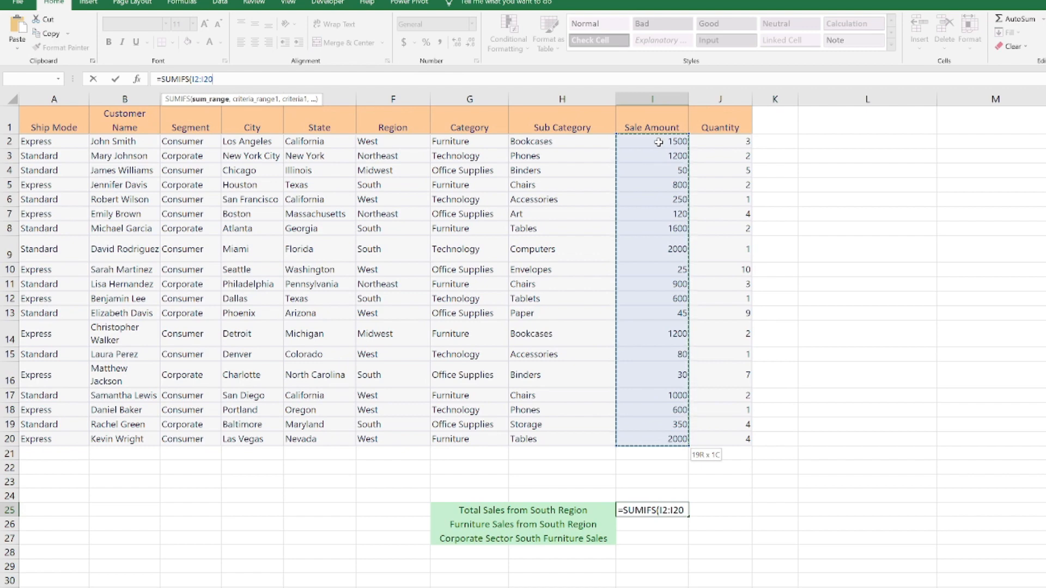
text(,)
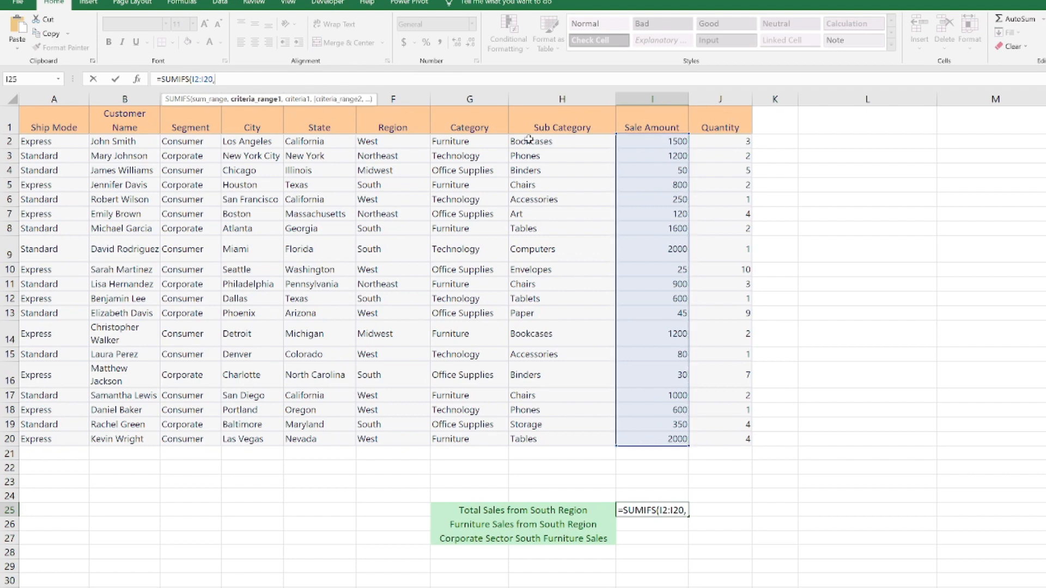
Add the Region cells F2:F20 as the criteria range with the criterion "South" and enter the formula
click(406, 144)
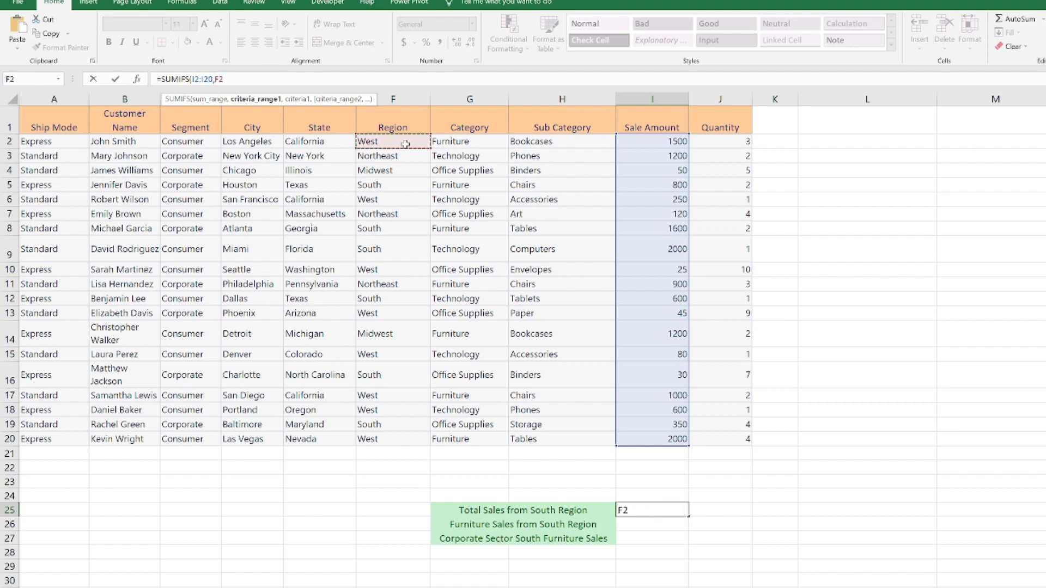
key(shift+Down)
key(shift+Down)
key(shift+Down)
key(shift+Down)
key(shift+Down)
key(shift+Down)
key(shift+Down)
key(shift+Down)
key(shift+Down)
key(shift+Down)
key(shift+Down)
key(shift+Down)
key(shift+Down)
key(shift+Down)
key(shift+Down)
key(shift+Down)
key(shift+Down)
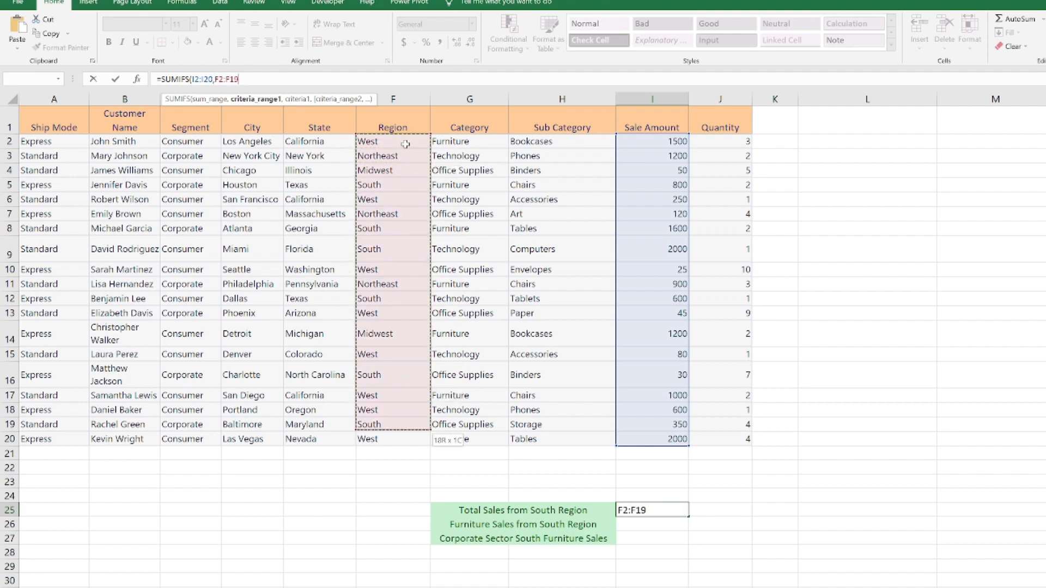
key(shift+Down)
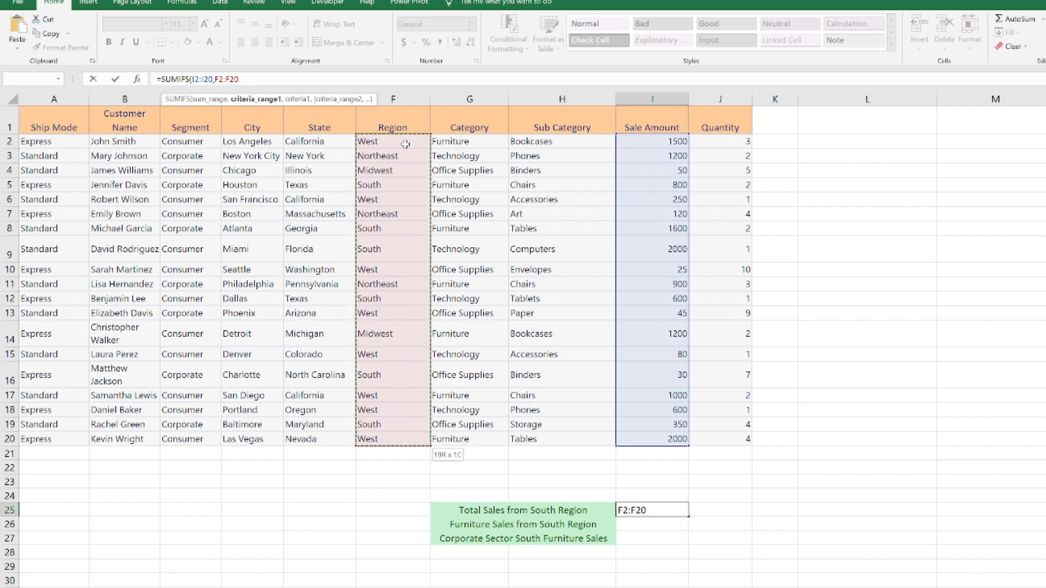
text(,"South"))
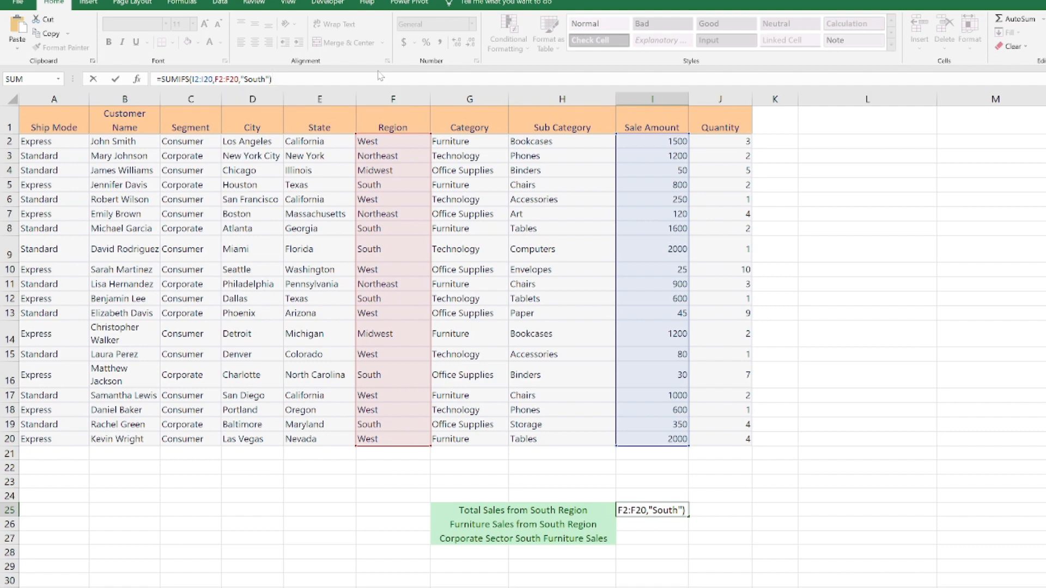
key(Return)
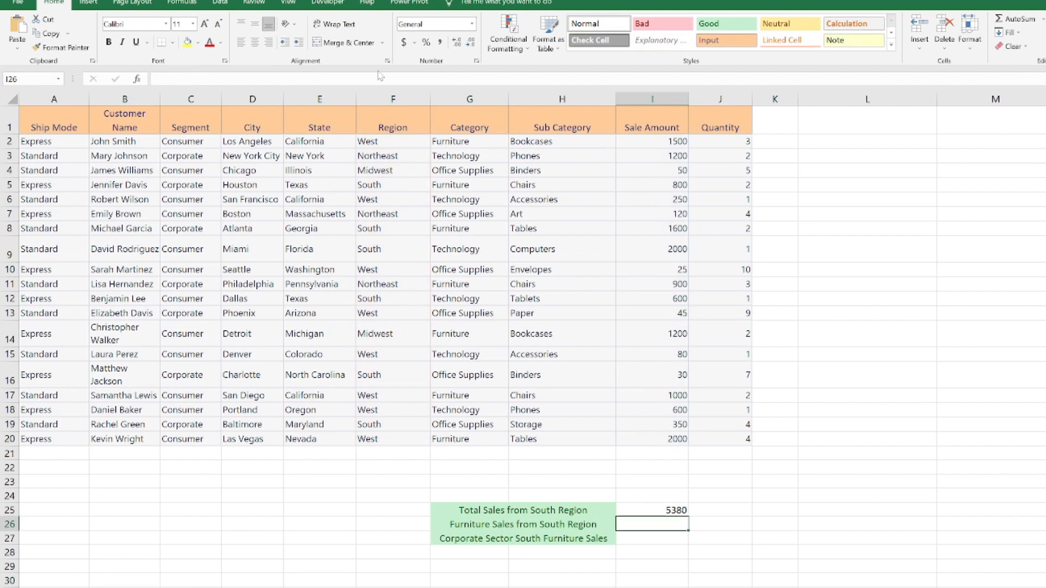
Check the South total formula in I25 against the South rows, and examine row 5's region, category and sale amount
click(671, 511)
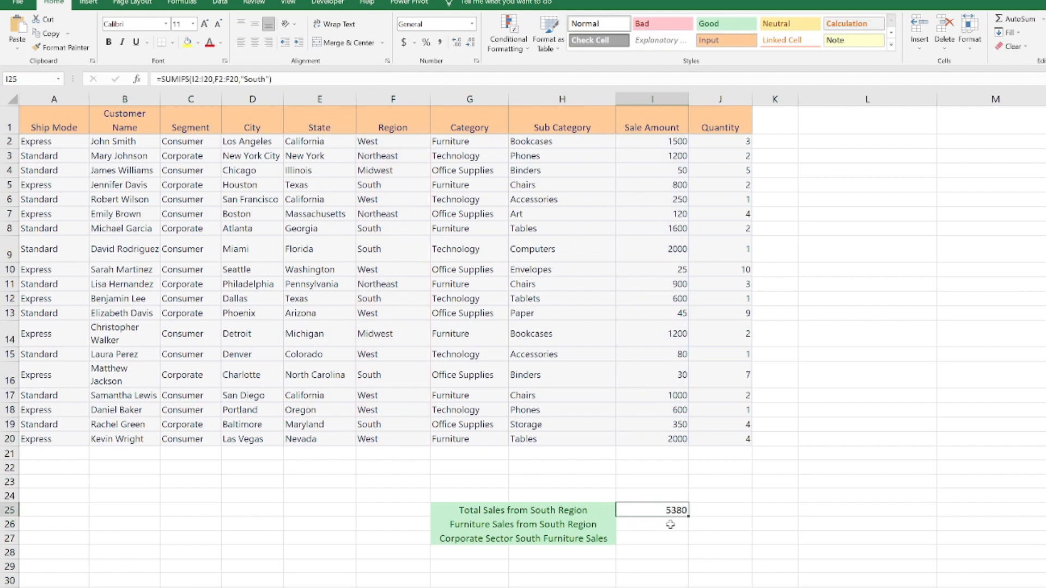
click(384, 229)
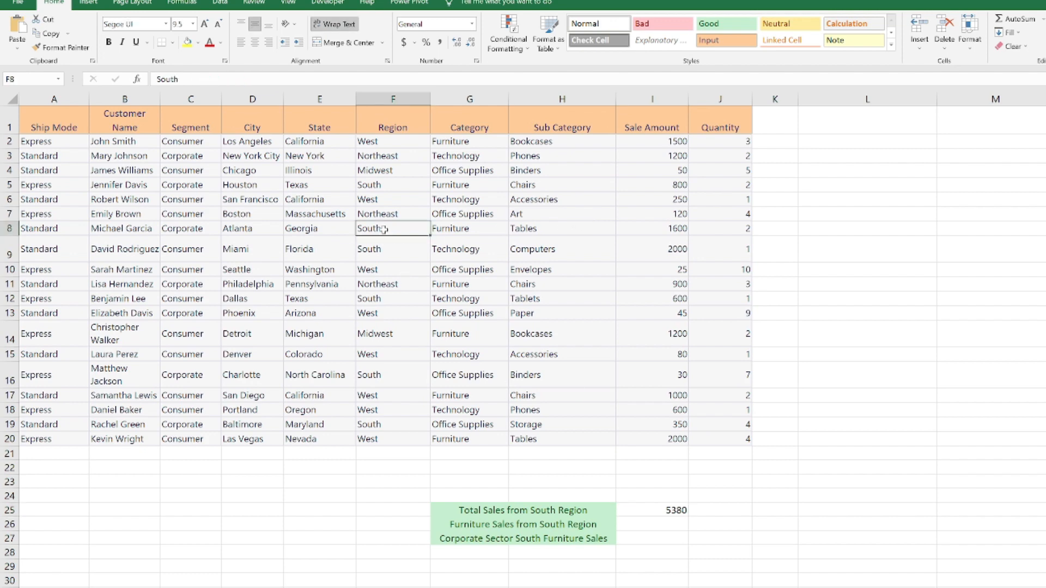
click(392, 188)
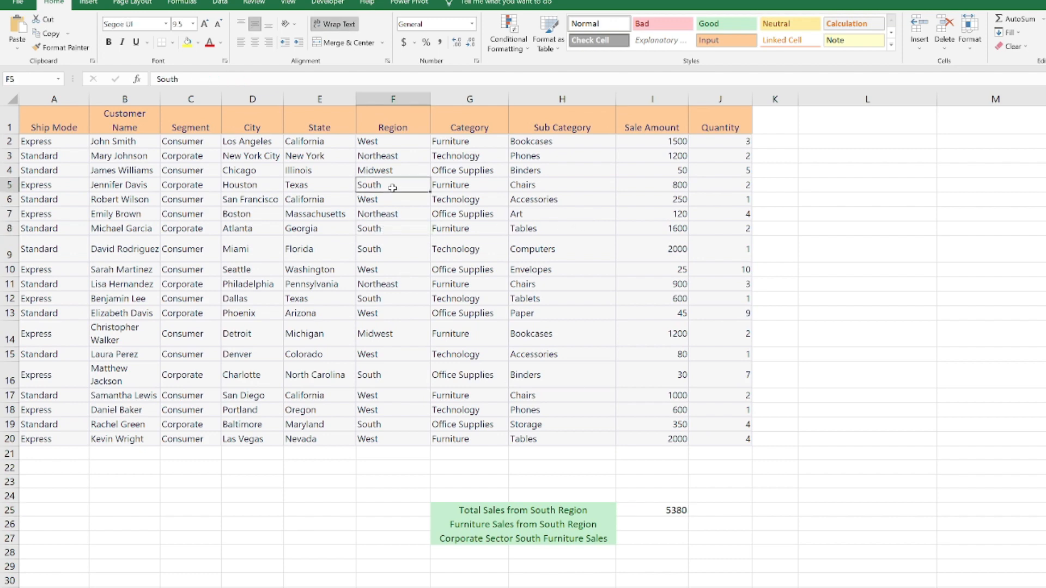
click(396, 253)
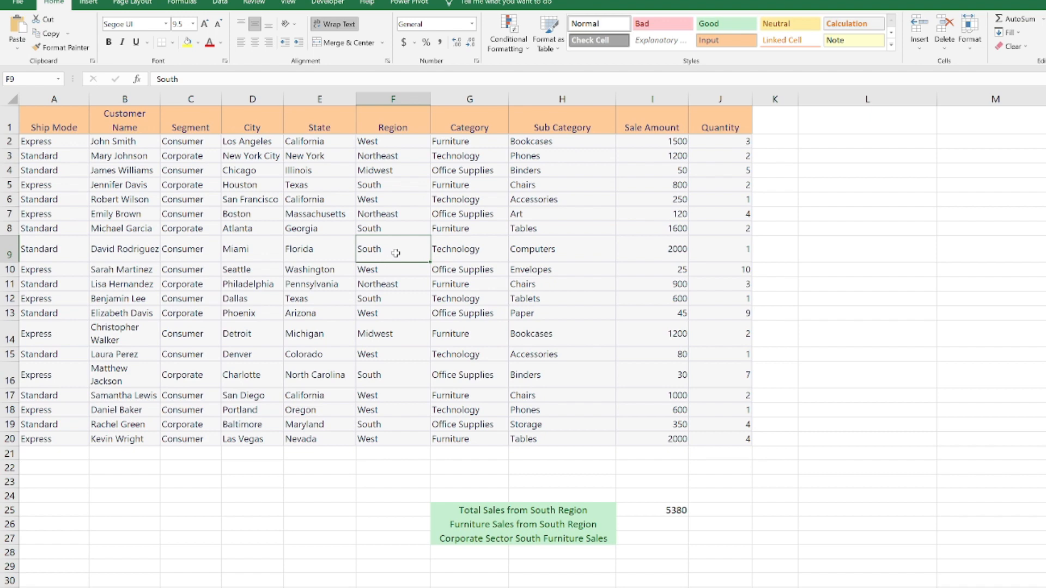
click(405, 382)
click(674, 508)
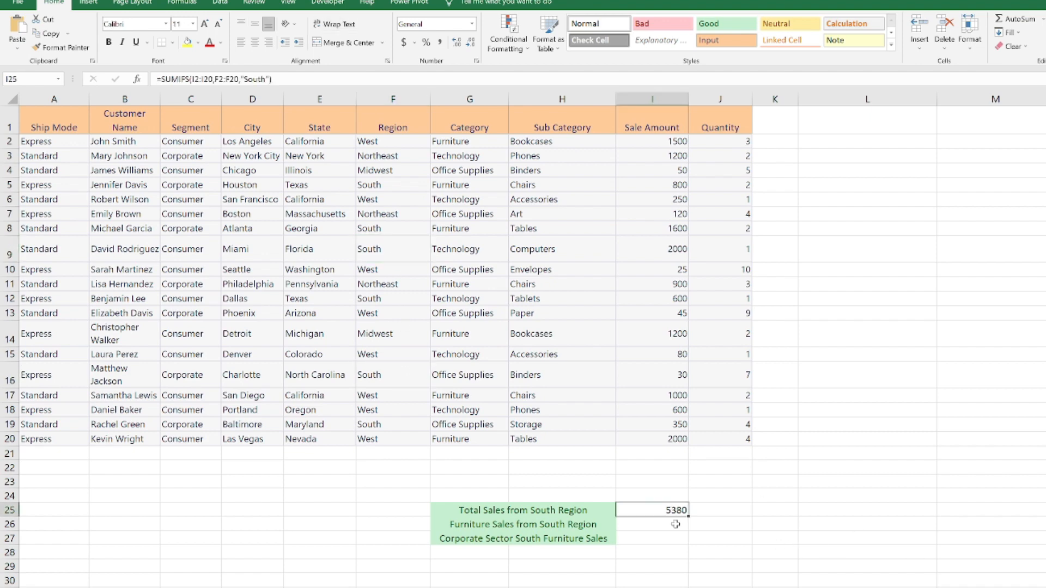
click(676, 524)
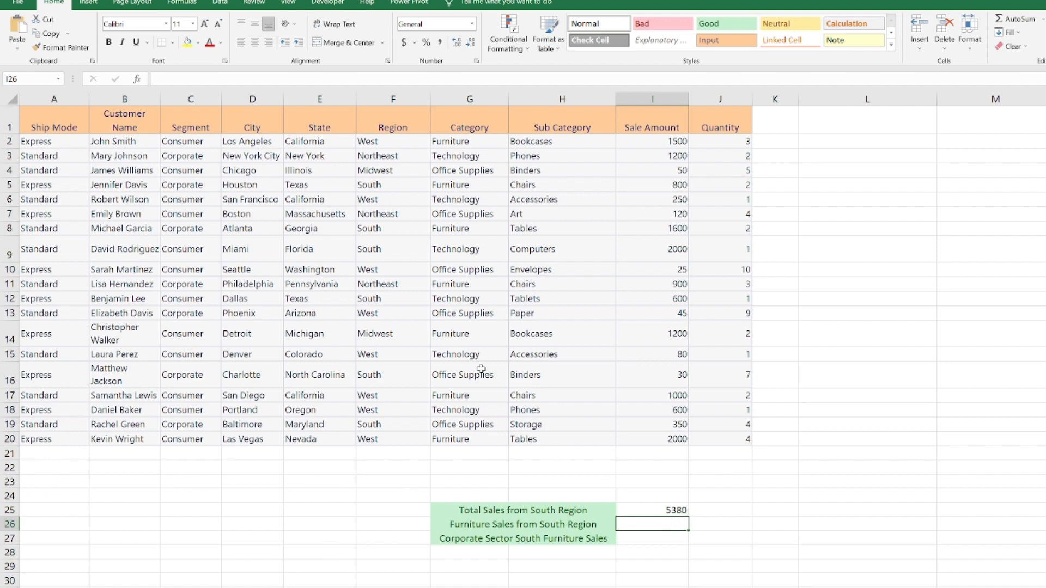
click(387, 190)
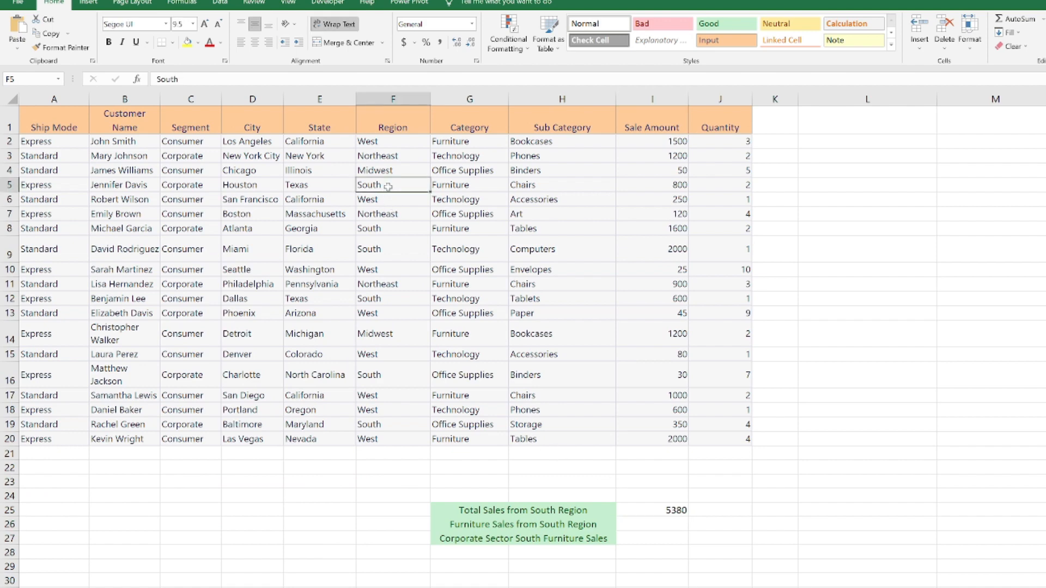
click(456, 183)
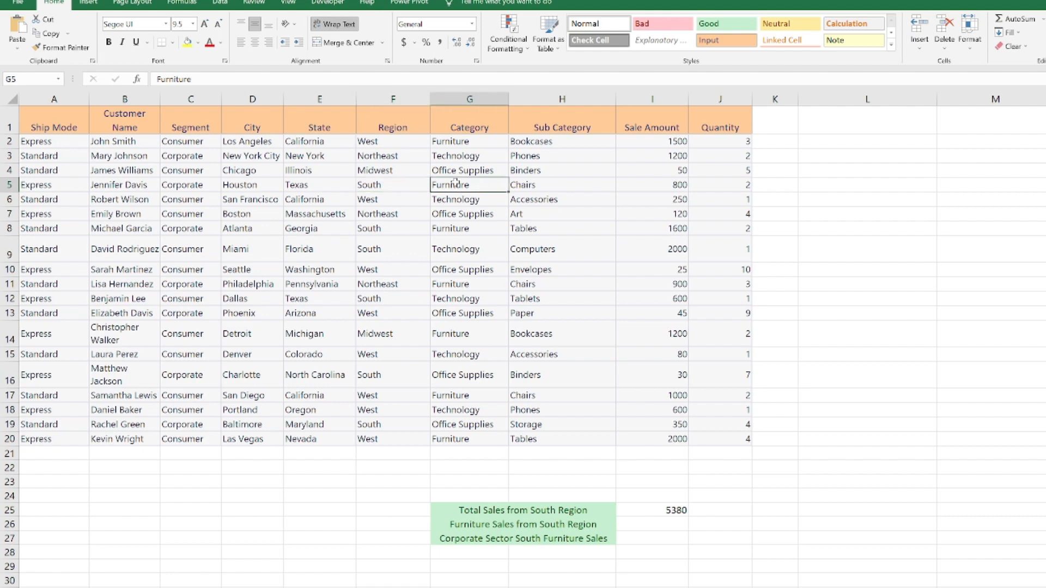
click(421, 185)
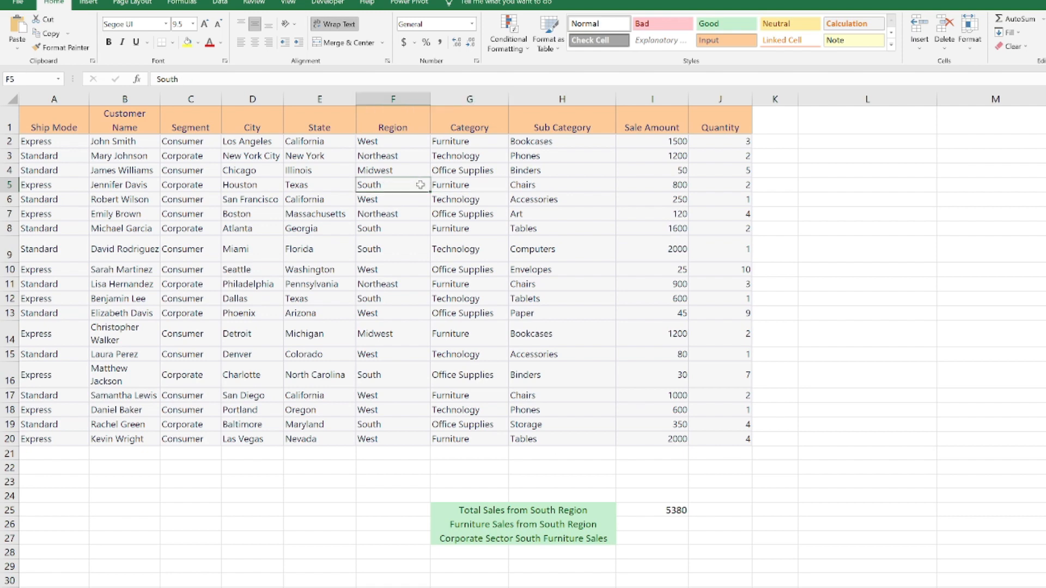
click(433, 184)
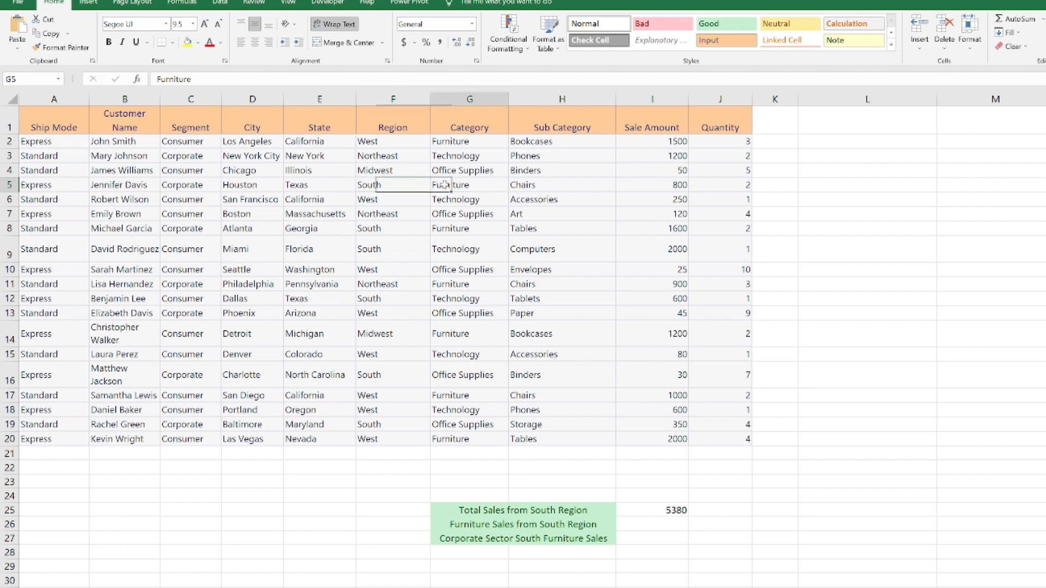
click(657, 188)
Start a SUMIFS formula in cell I26 for the South furniture sales, with I2:I20 as the sum range
click(667, 523)
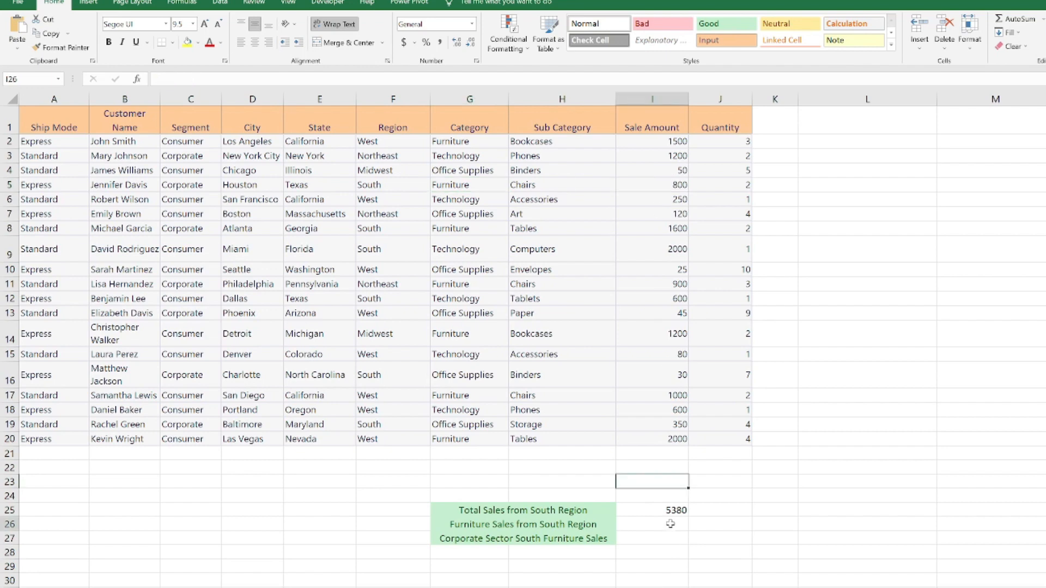
click(183, 77)
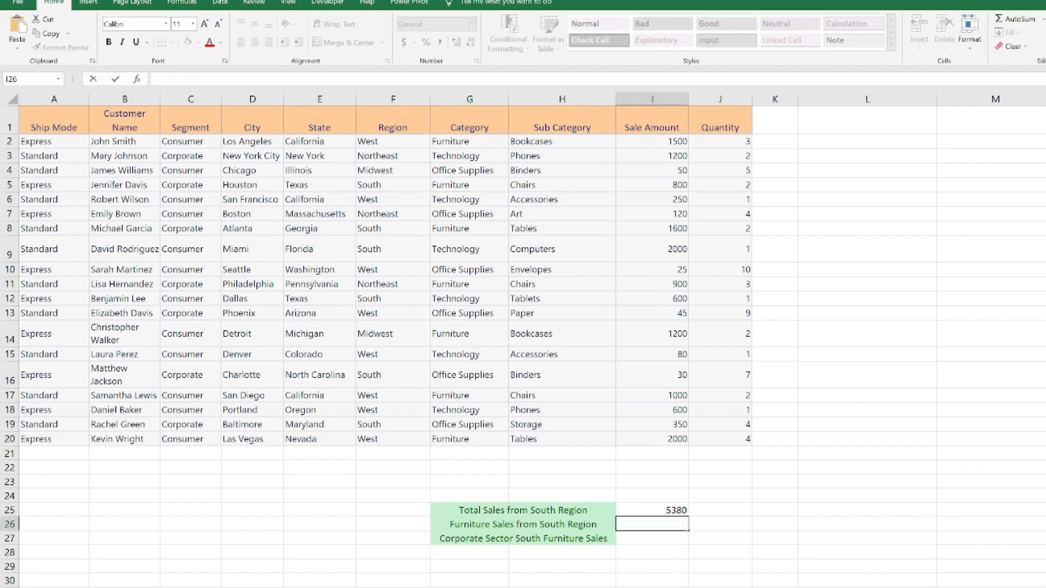
text(+)
text(SUM)
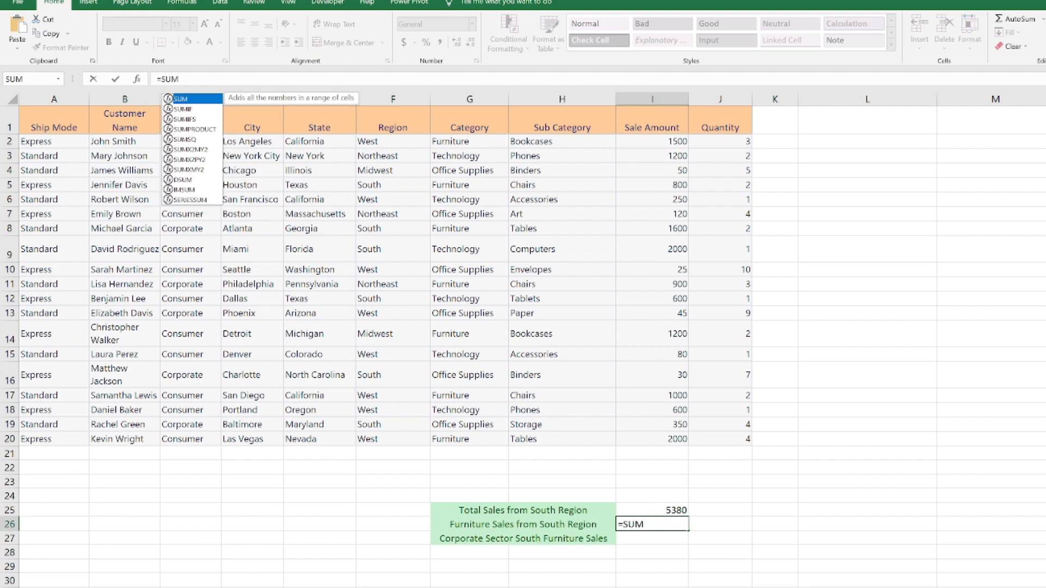
key(Down)
key(Down)
key(Tab)
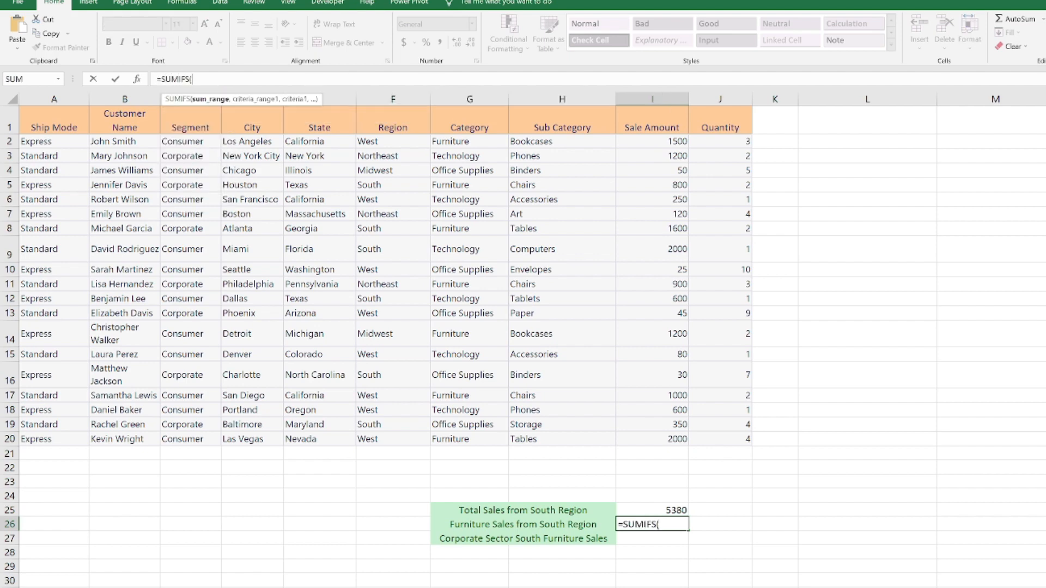
click(669, 143)
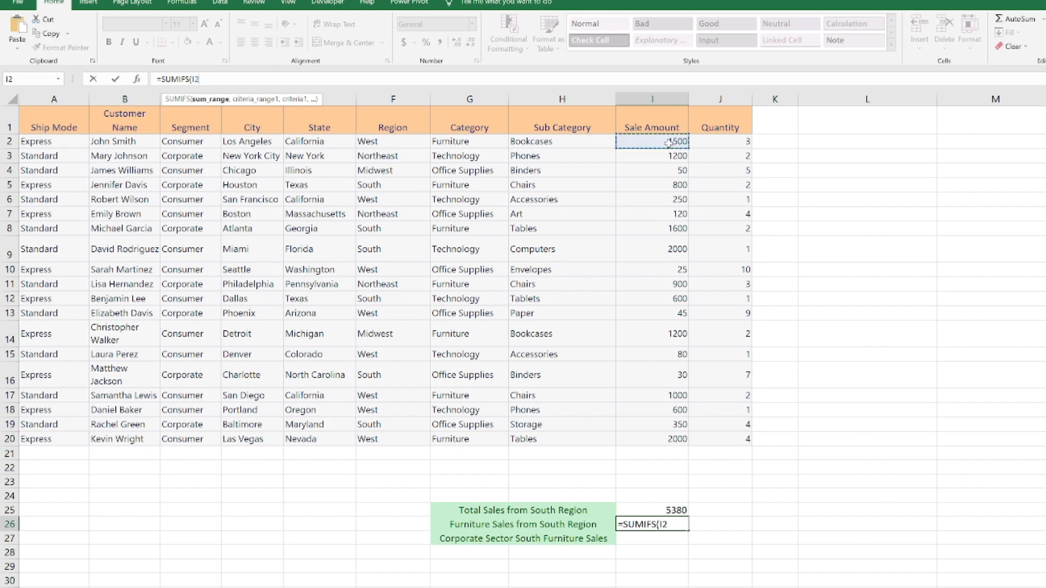
drag(669, 142, 671, 439)
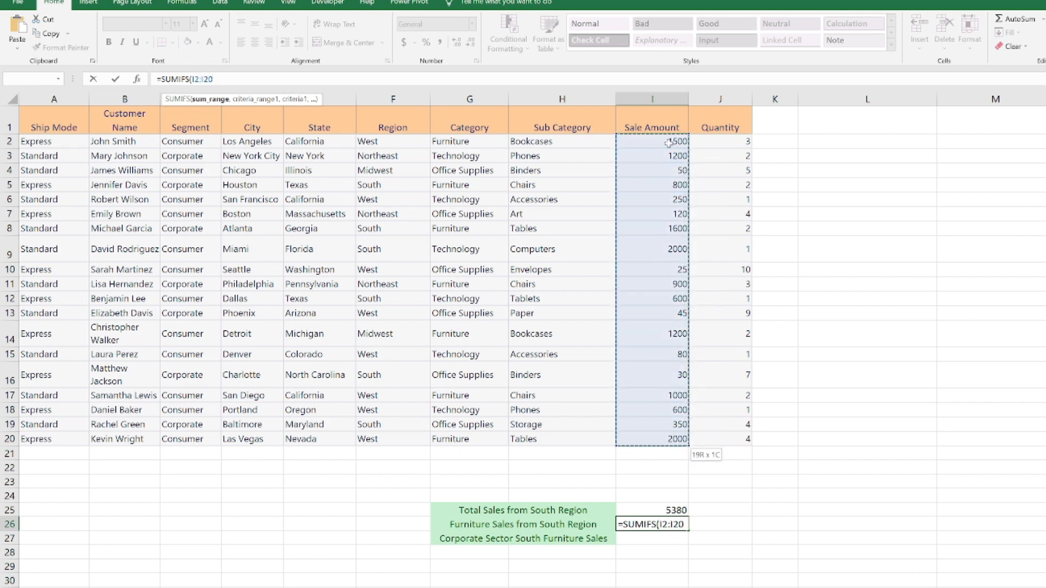
text(,)
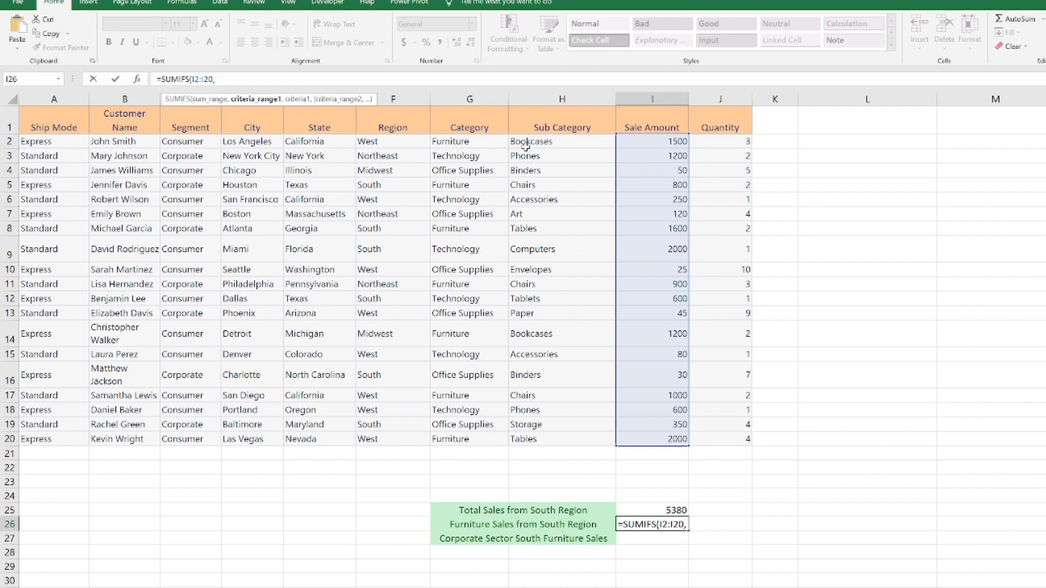
Add the Region cells F2:F20 as the first criteria range with the criterion "South" in the I26 formula
click(398, 140)
key(ctrl+shift+Down)
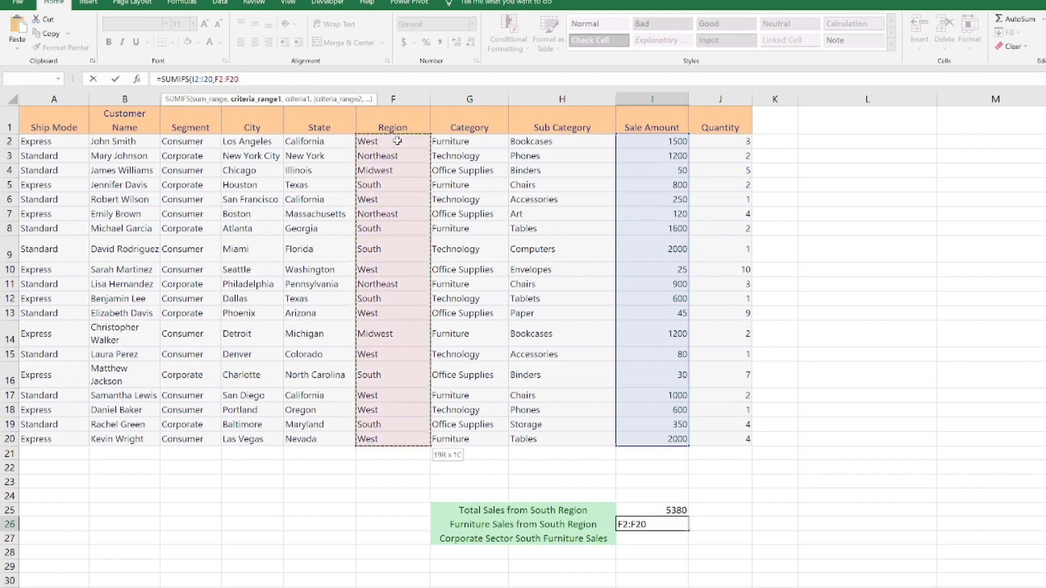
text(,")
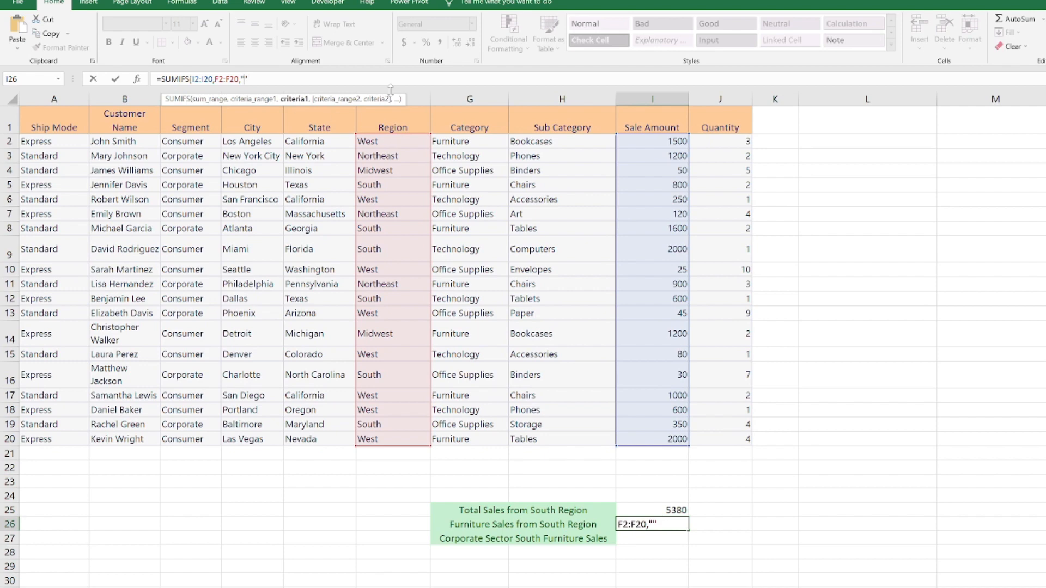
text(South",)
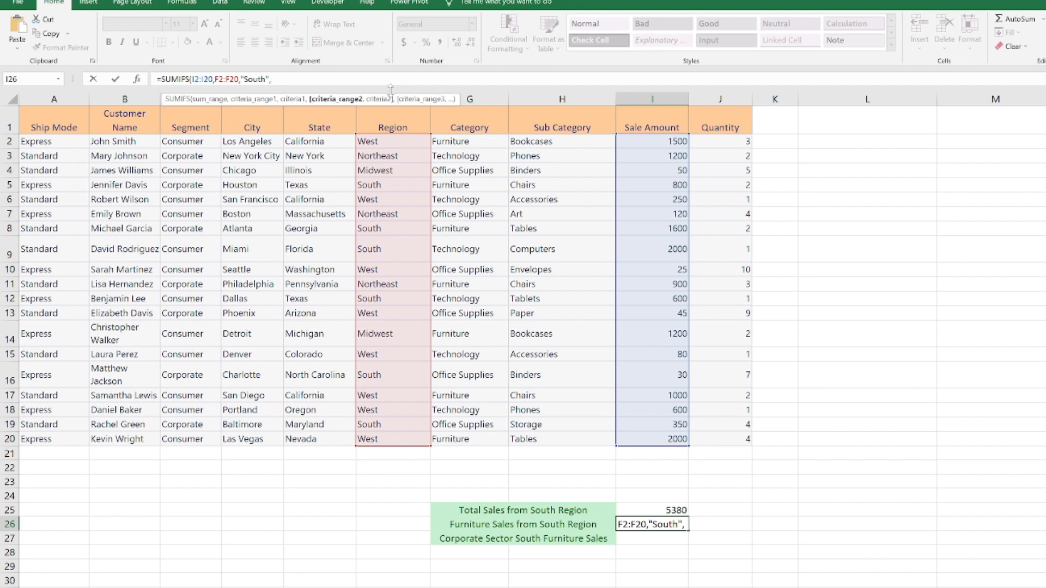
Add the Category cells G2:G20 as the second criteria range with the criterion "Furniture" and enter the I26 formula
click(466, 139)
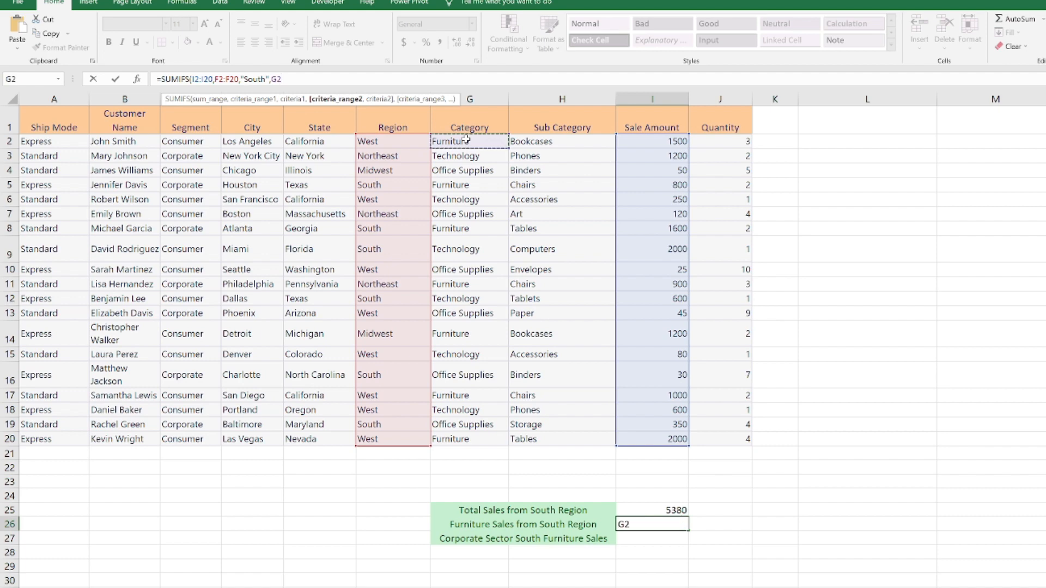
key(shift+Down)
key(shift+Down)
key(shift+Down)
key(shift+Down)
key(shift+Down)
key(shift+Down)
key(shift+Down)
key(shift+Down)
key(shift+Down)
key(shift+Down)
key(shift+Down)
key(shift+Down)
key(shift+Down)
key(shift+Down)
key(shift+Down)
key(shift+Down)
key(shift+Down)
key(shift+Down)
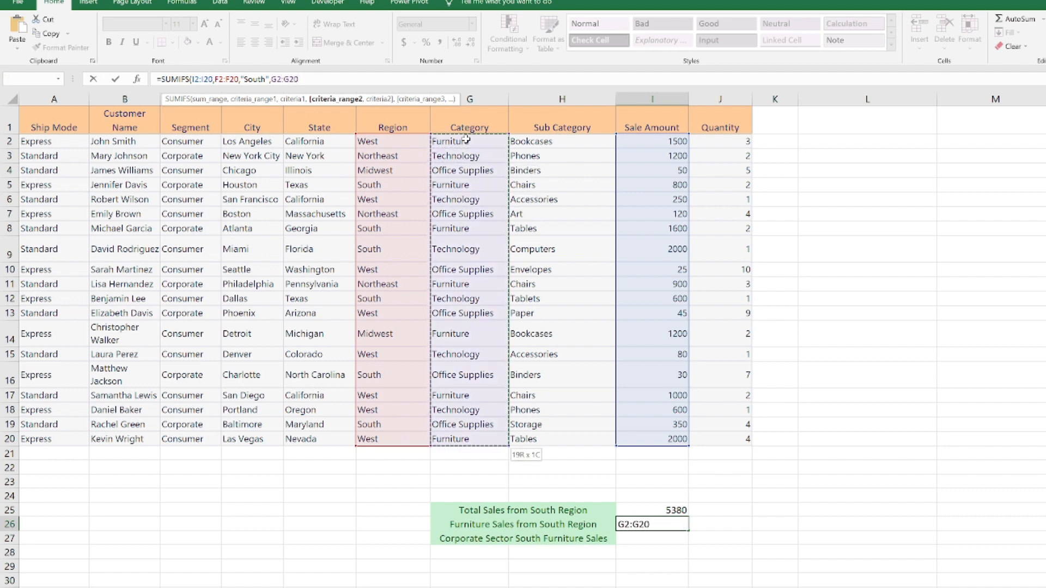
text(,)
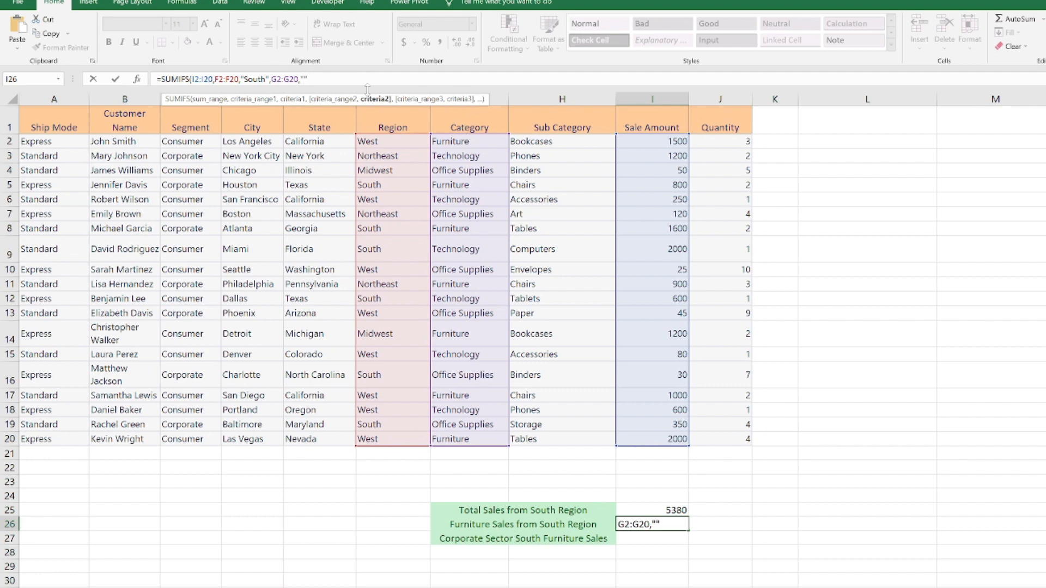
text(Furniture"))
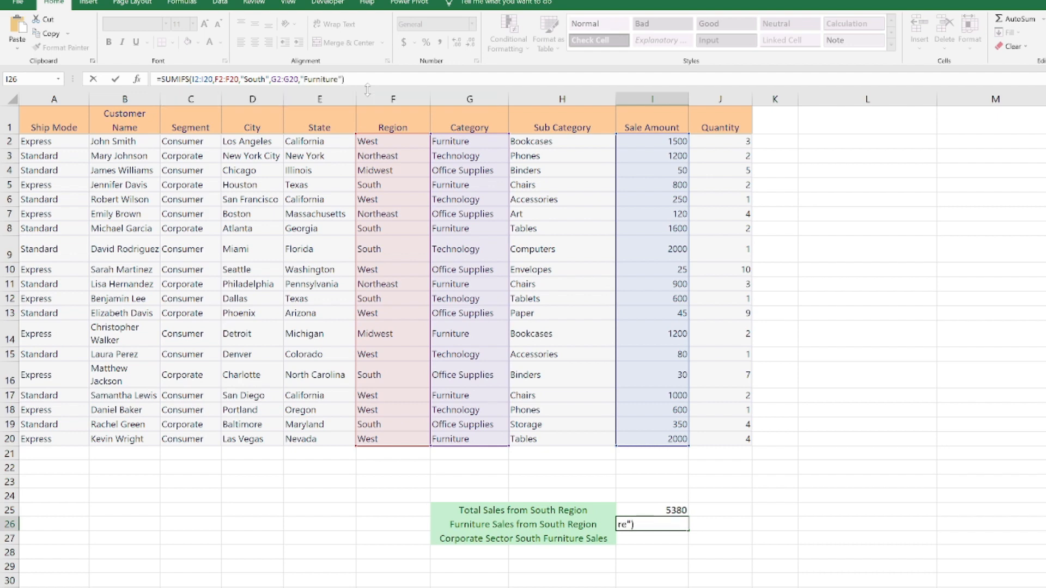
key(Return)
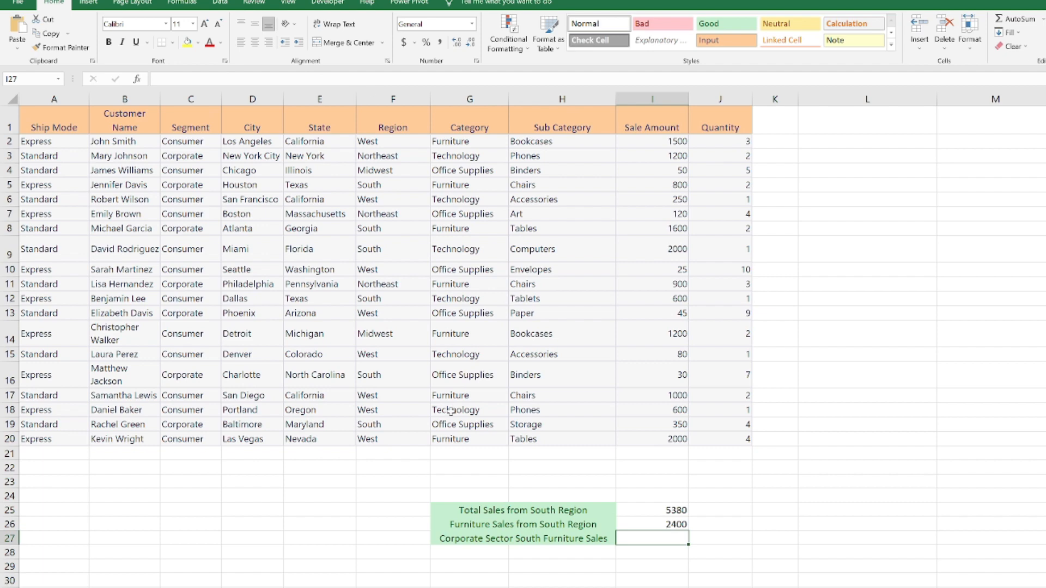
Fill the Region, Category and Sale Amount cells of the South furniture rows 5 and 8 with yellow
click(656, 527)
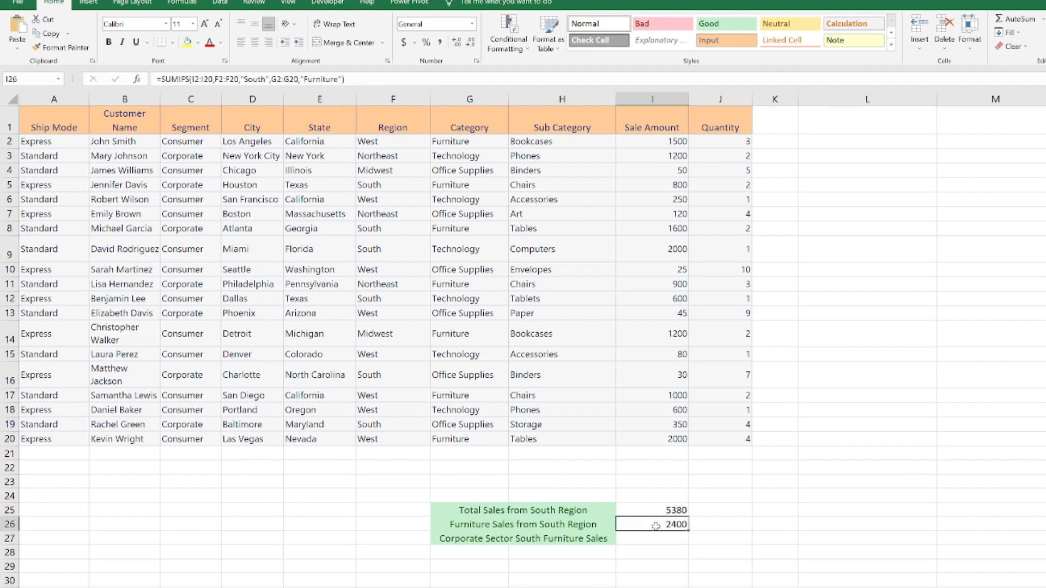
drag(385, 188, 467, 186)
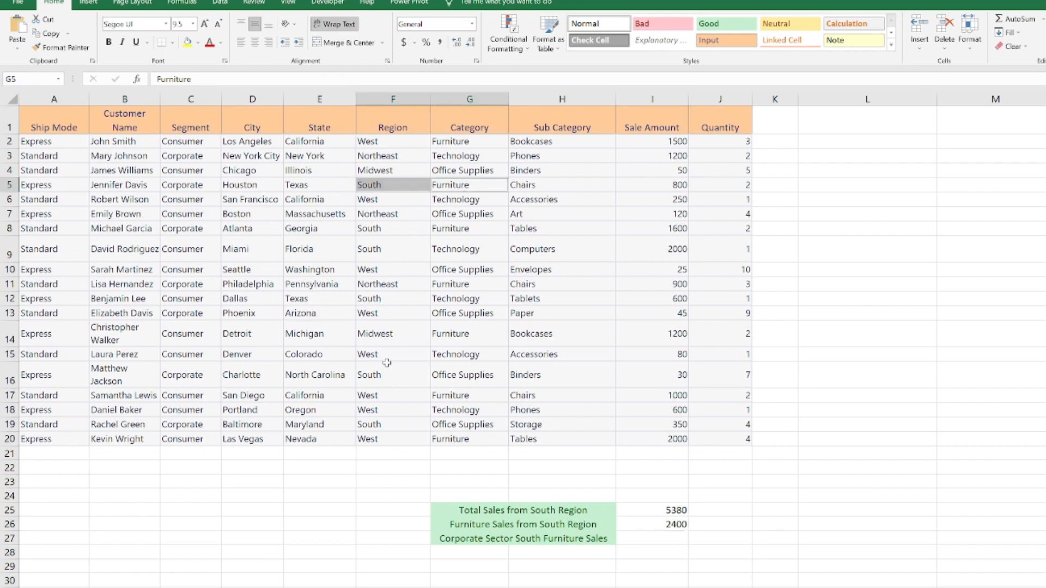
ctrl+click(393, 230)
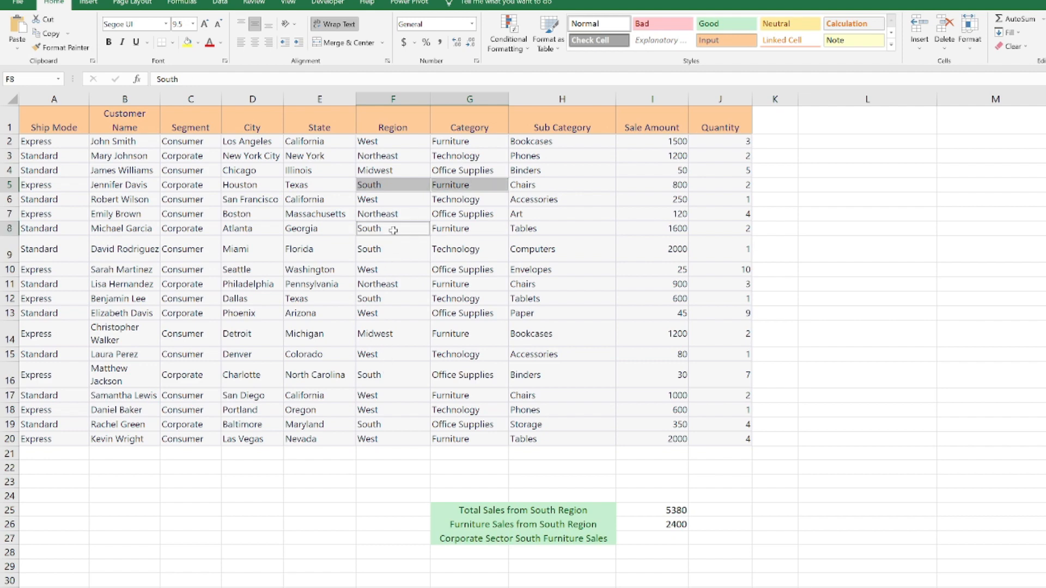
ctrl+click(492, 230)
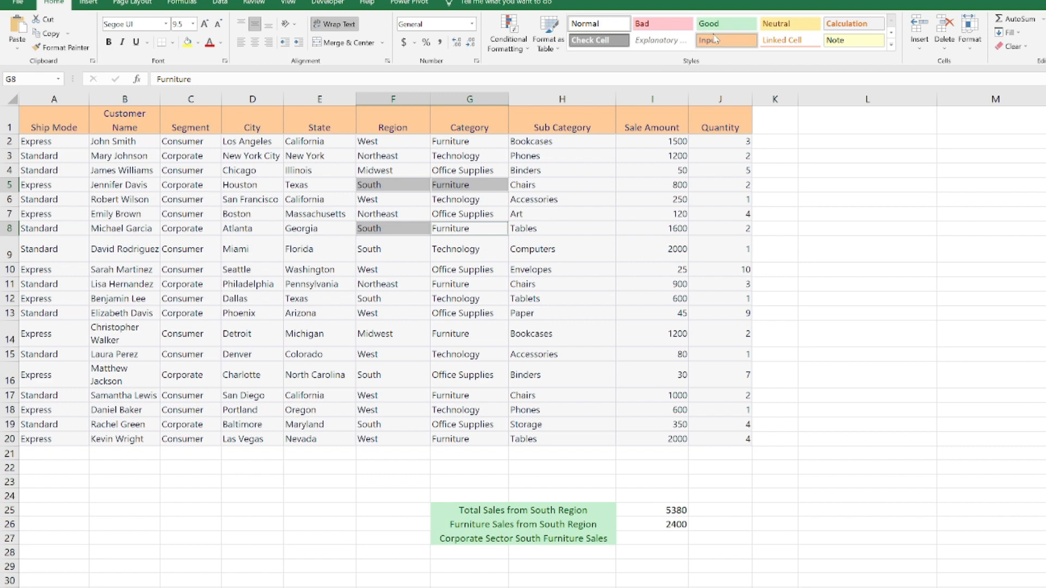
click(188, 43)
click(921, 367)
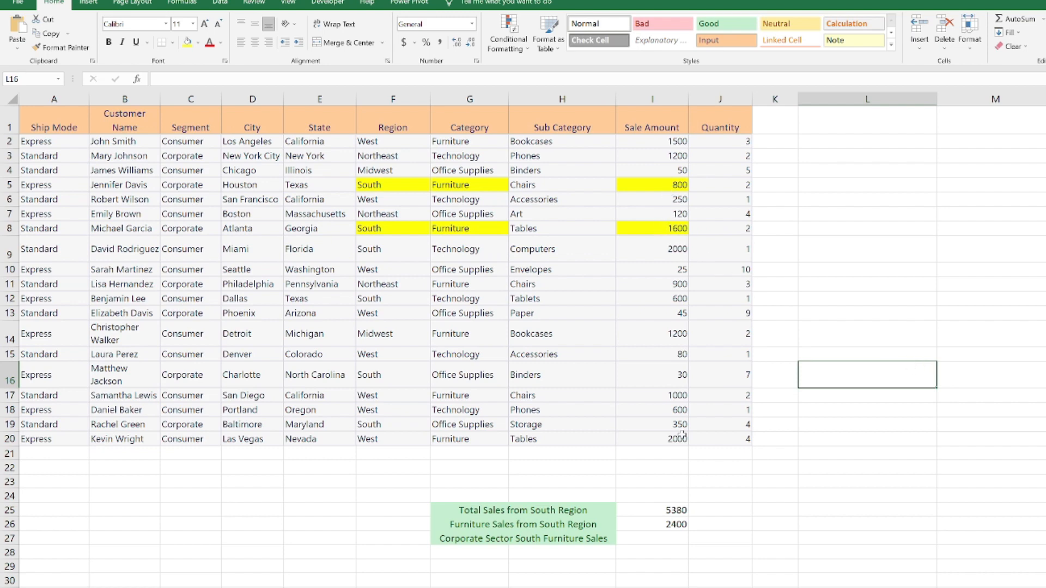
Check the South furniture formula in I26, and examine row 5's segment, region and category for the corporate calculation
click(675, 524)
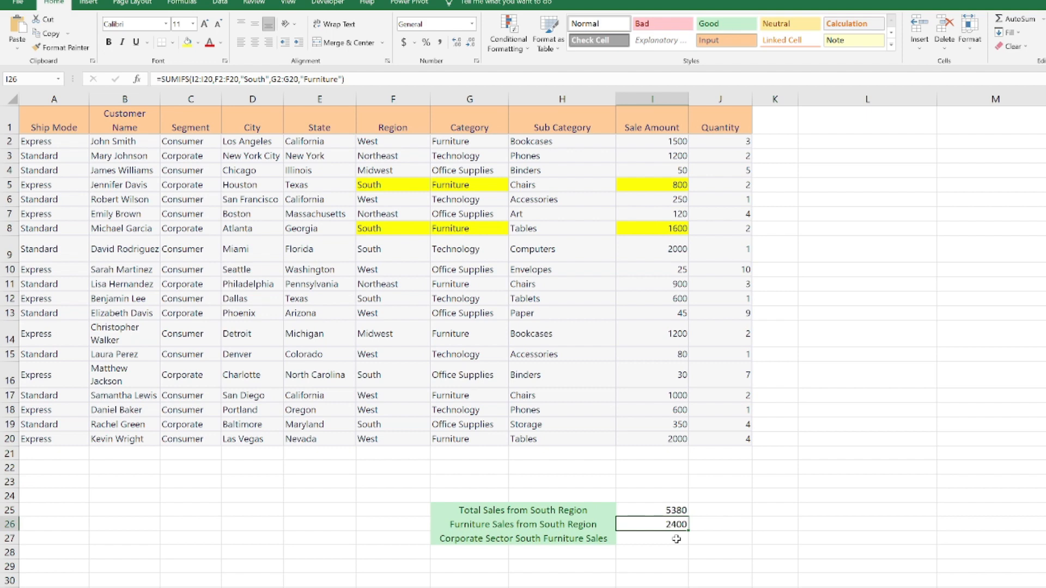
click(676, 539)
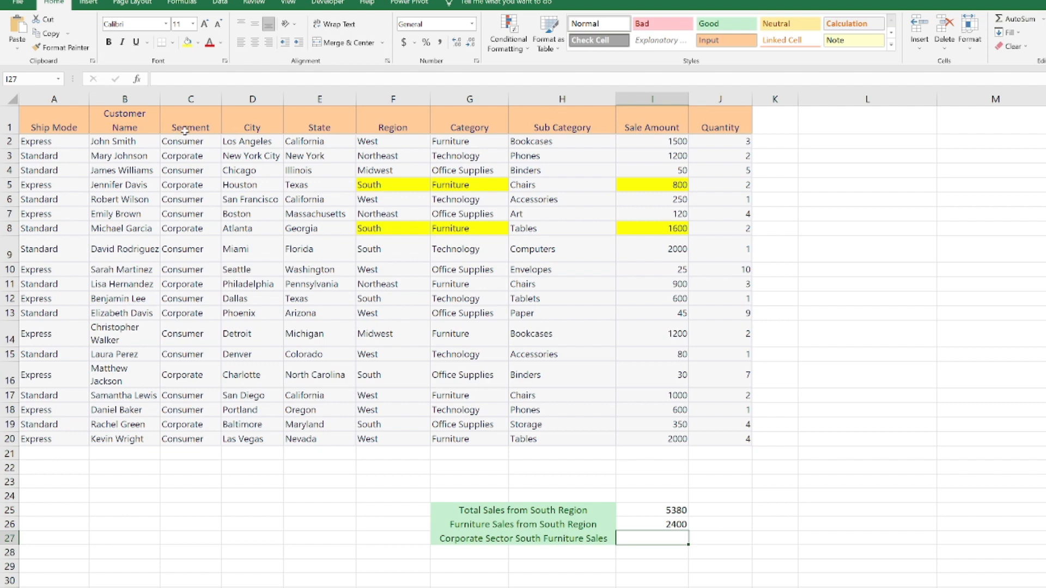
click(193, 185)
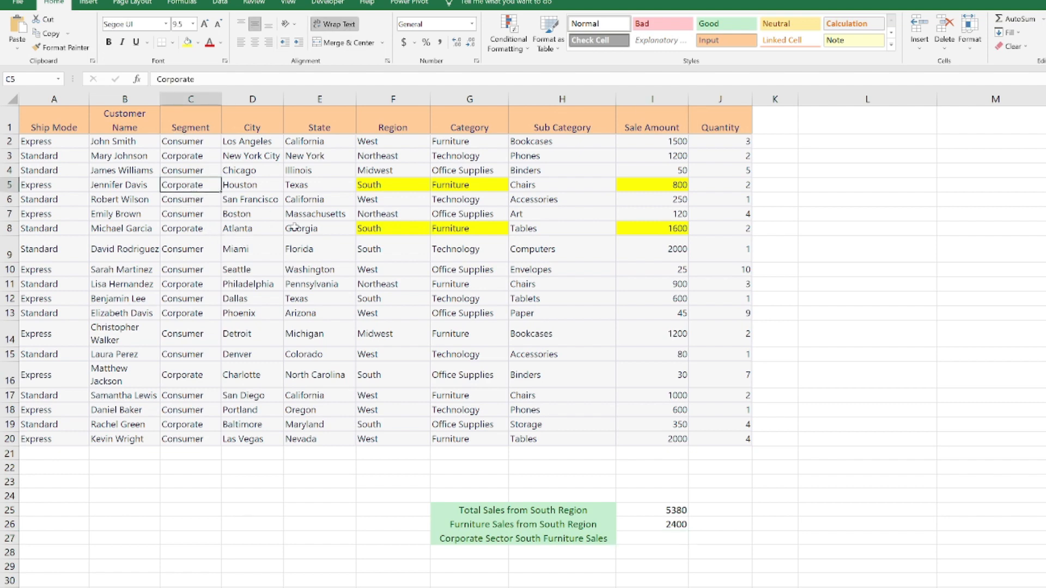
click(388, 186)
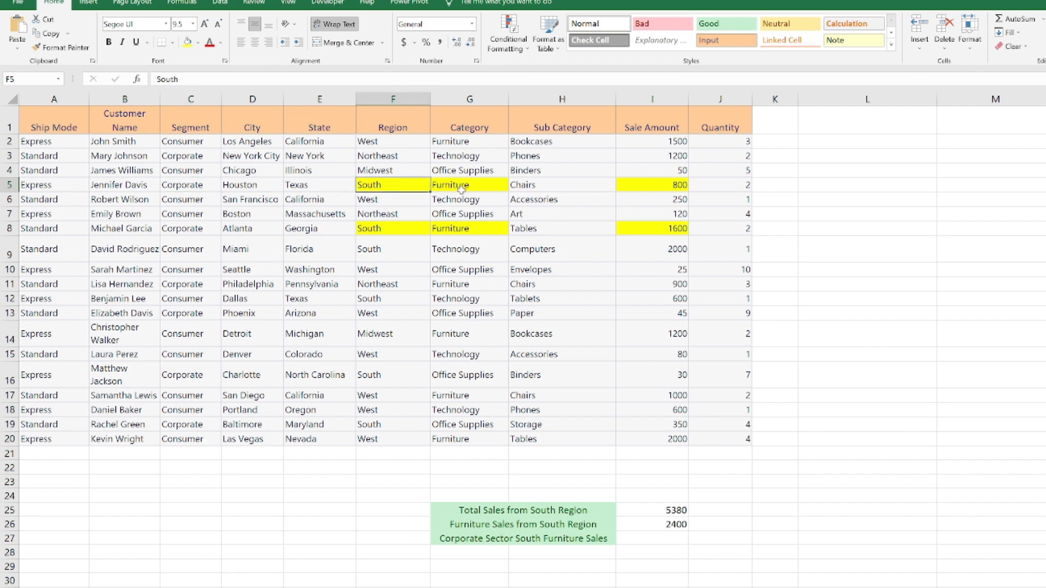
click(463, 189)
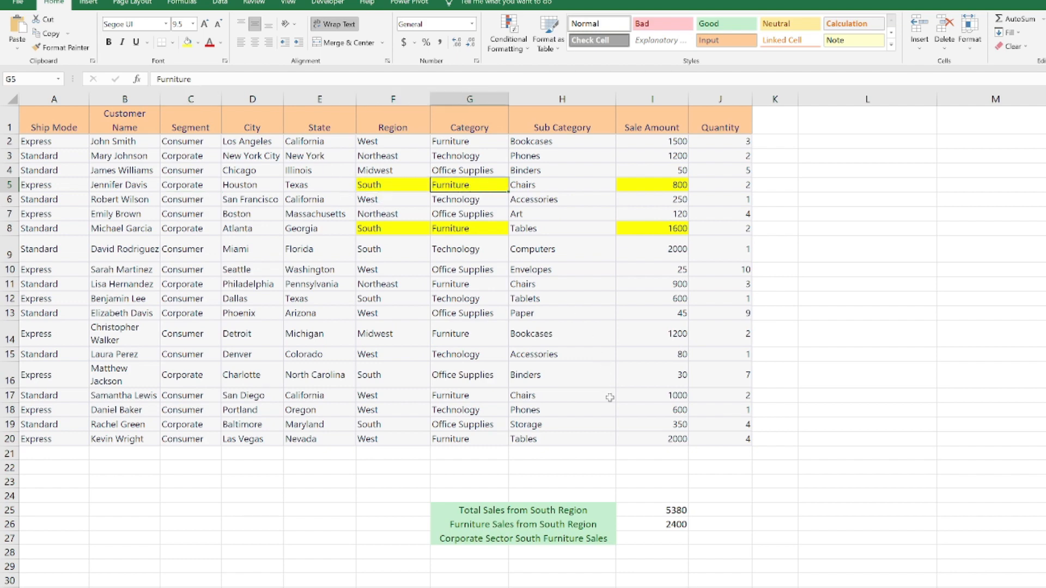
Start a SUMIFS formula in cell I27 for the corporate South furniture sales, with I2:I20 as the sum range
click(664, 541)
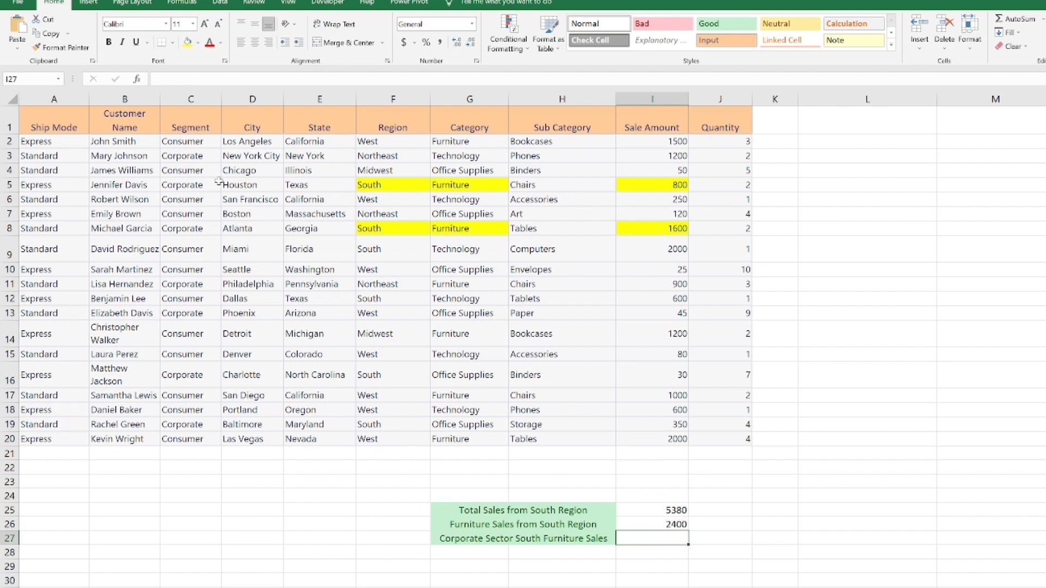
click(218, 79)
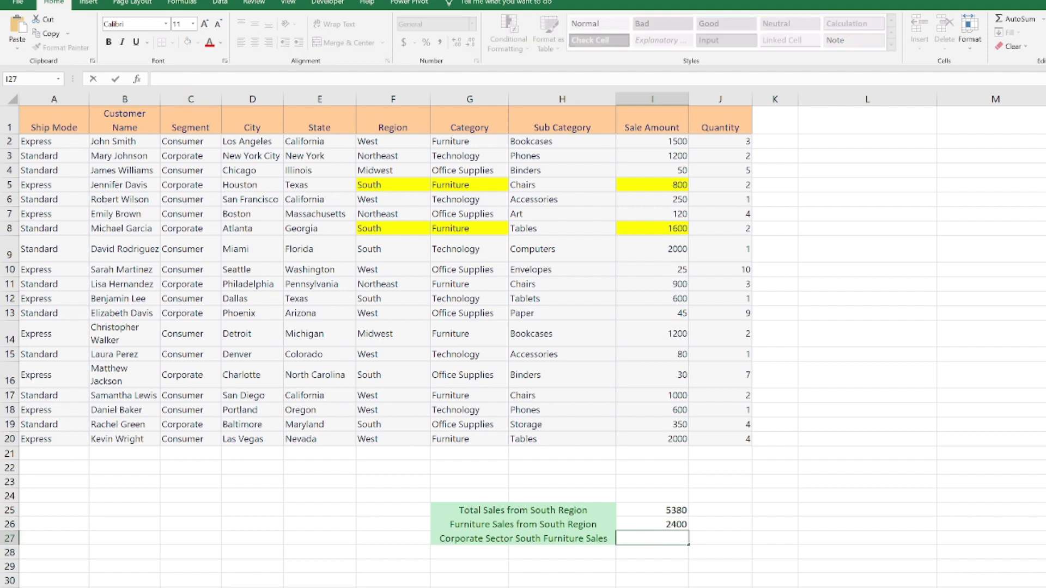
text(=)
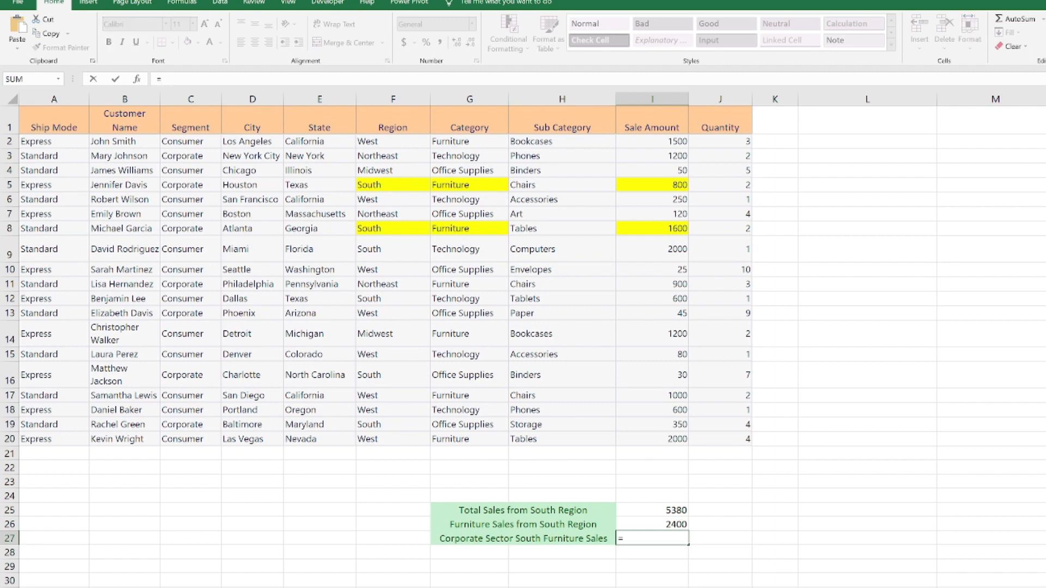
text(Sum)
key(Down)
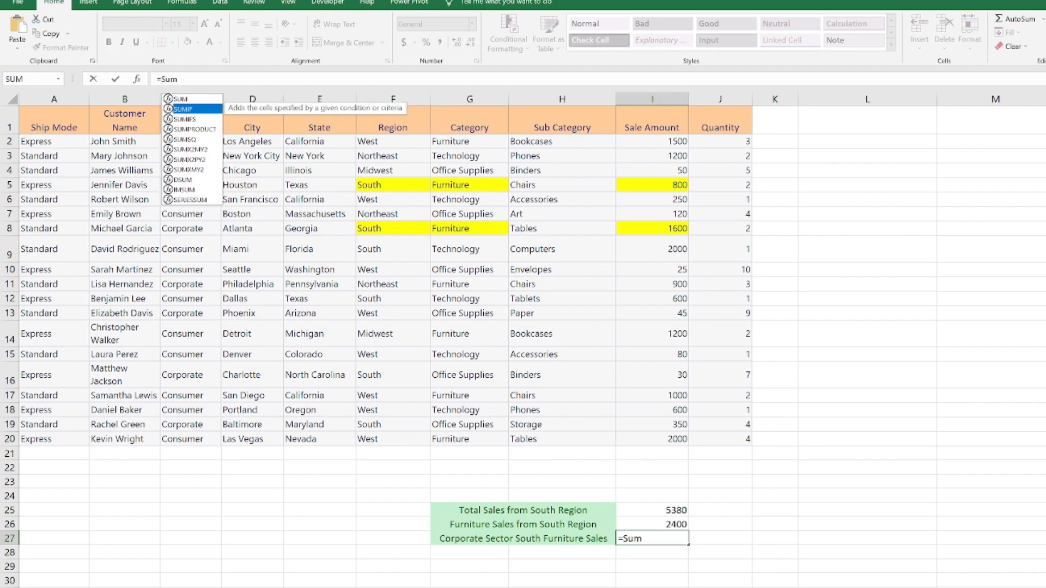
key(Down)
key(Tab)
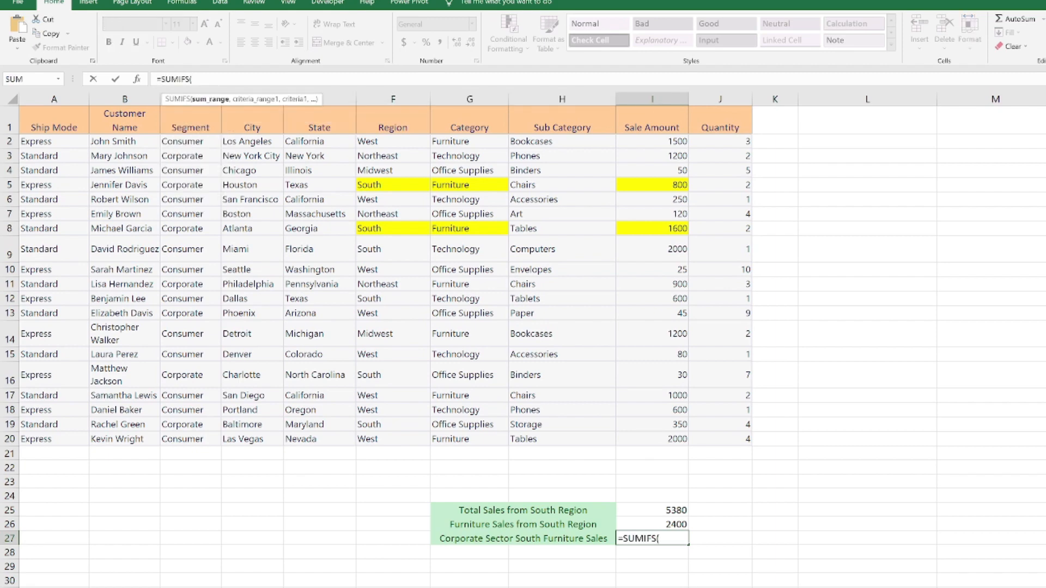
click(657, 142)
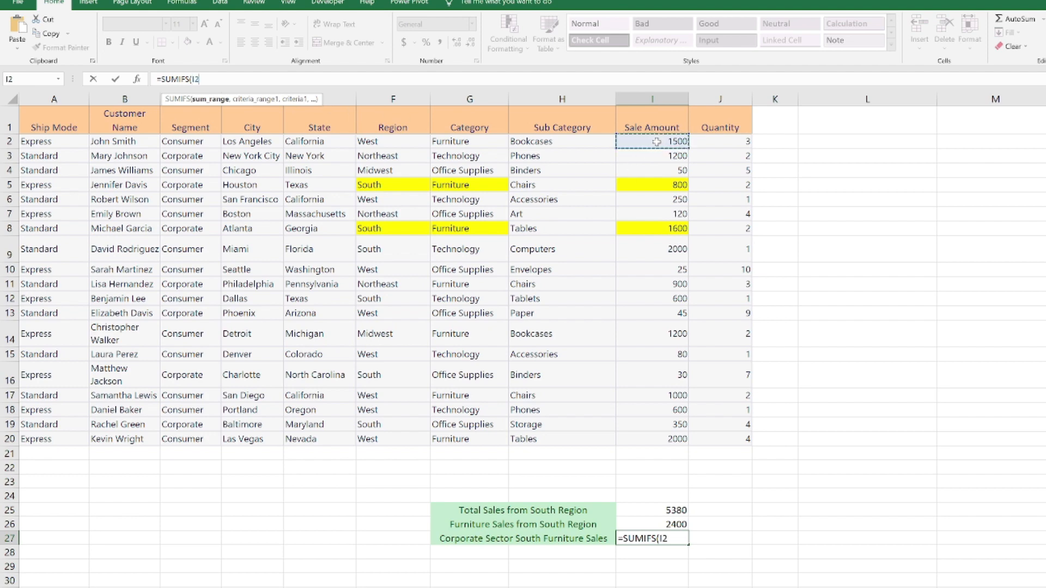
key(shift+Down)
key(shift+Down)
key(shift+Down)
key(shift+Down)
key(shift+Down)
key(shift+Down)
key(shift+Down)
key(shift+Down)
key(shift+Down)
key(shift+Down)
key(shift+Down)
key(shift+Down)
key(shift+Down)
key(shift+Down)
key(shift+Down)
key(shift+Down)
key(shift+Down)
key(shift+Down)
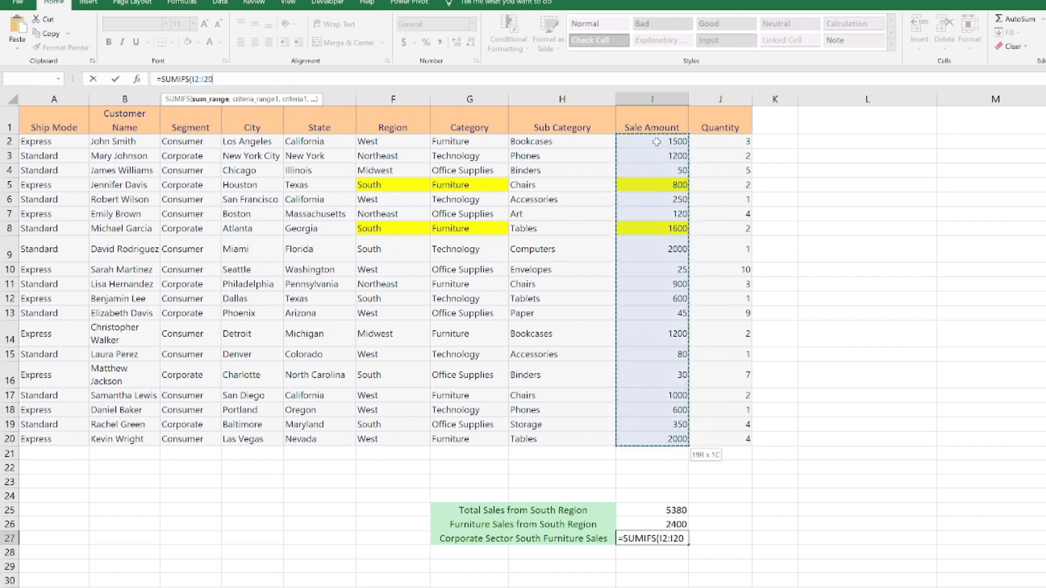
text(,)
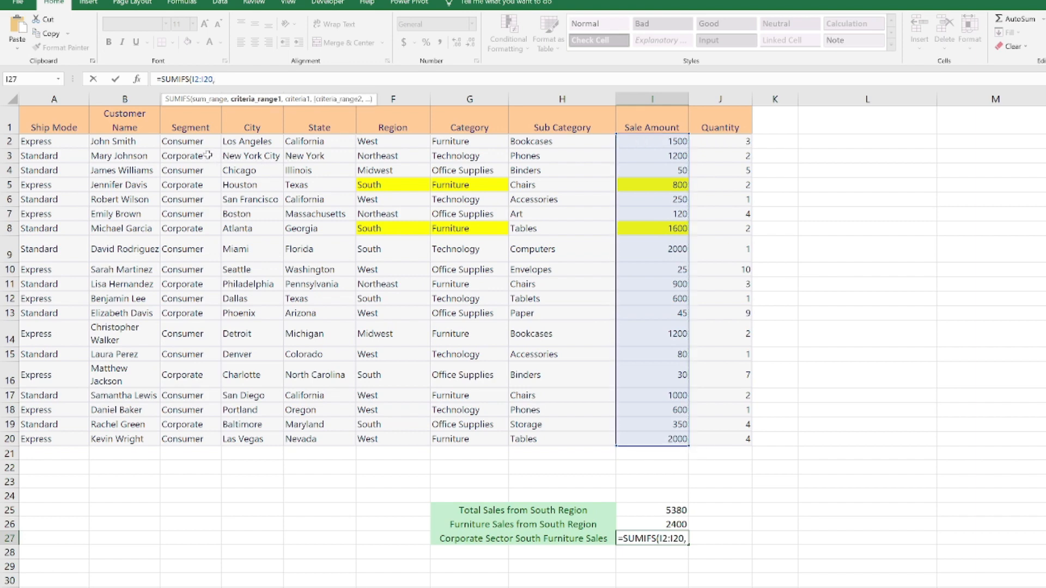
Add the Segment cells C2:C20 as the first criteria range with the criterion "Corporate" in the I27 formula
click(192, 144)
key(shift+Down)
key(shift+Down)
key(shift+Down)
key(shift+Down)
key(shift+Down)
key(shift+Down)
key(shift+Down)
key(shift+Down)
key(shift+Down)
key(shift+Down)
key(shift+Down)
key(shift+Down)
key(shift+Down)
key(shift+Down)
key(shift+Down)
key(shift+Down)
key(shift+Down)
key(shift+Down)
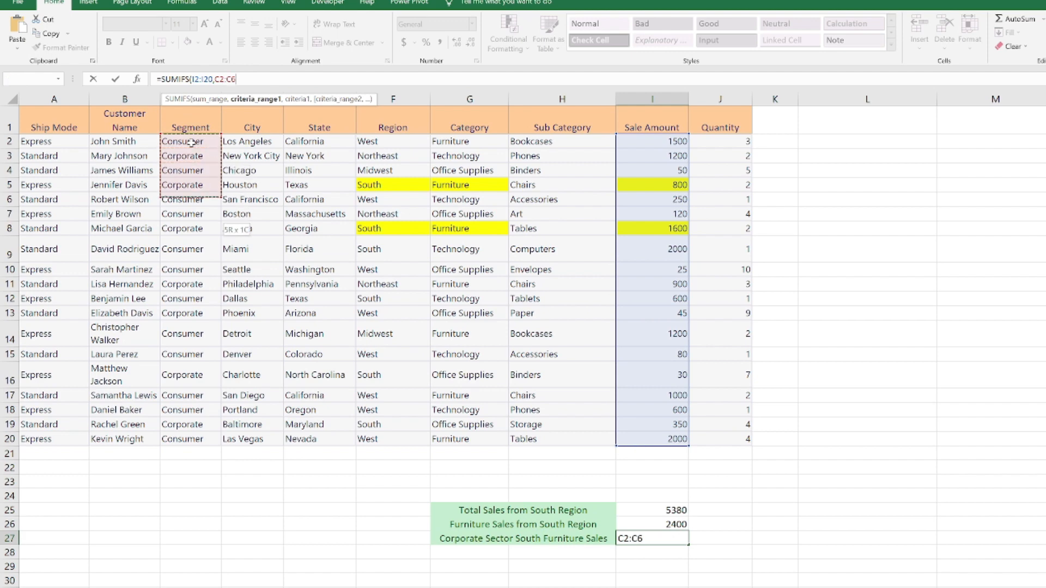
text(,)
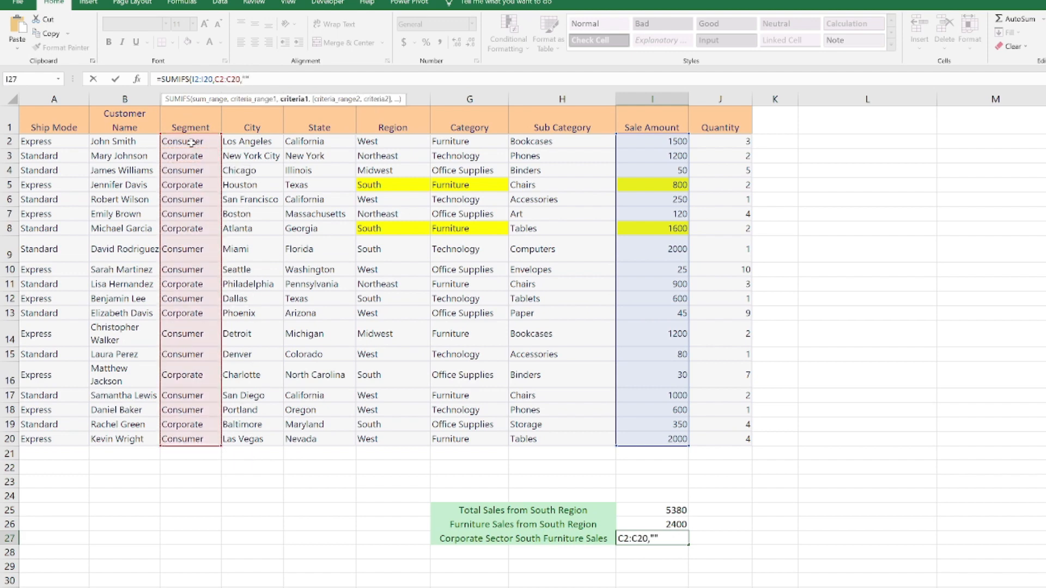
text("")
key(Left)
text(Corporate)
key(Right)
text(,)
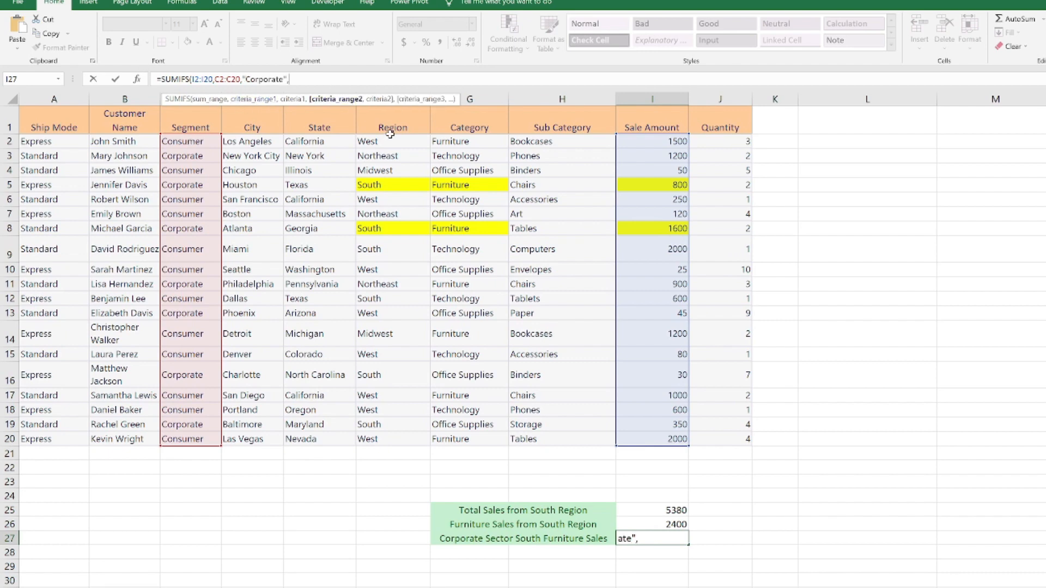
Add the Region cells F2:F20 as the second criteria range with the criterion "South" in the I27 formula
drag(393, 142, 393, 442)
text(,""))
text(South)
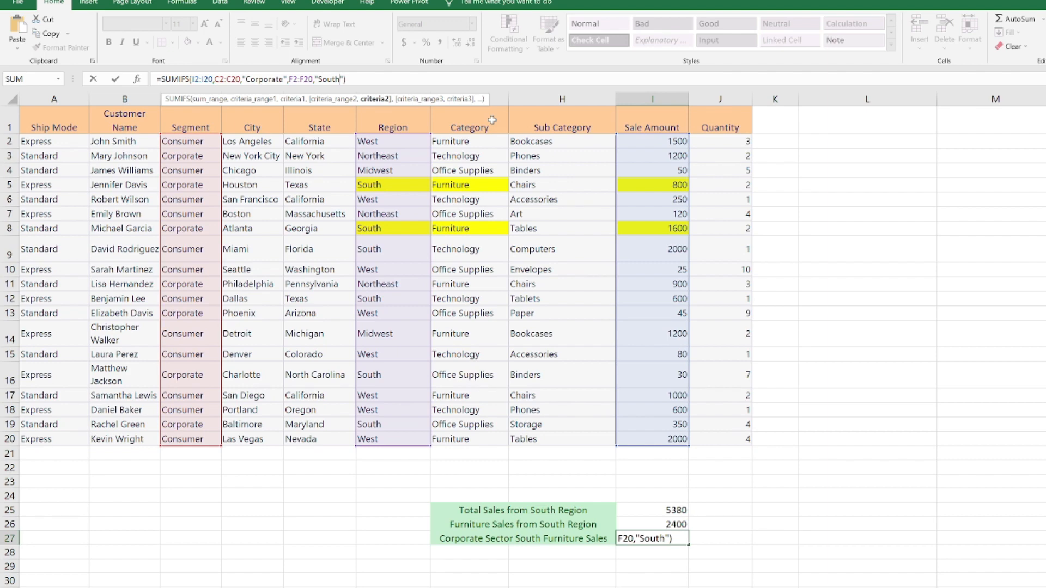
text(,)
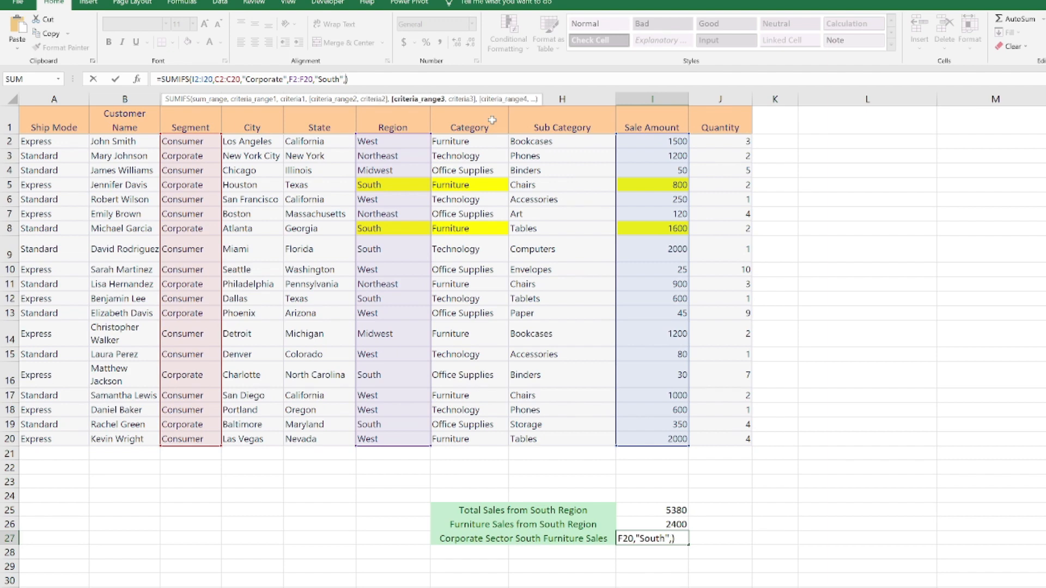
Add the Category cells G2:G20 as the third criteria range with the criterion "Furniture" and enter the I27 formula
drag(491, 141, 491, 157)
key(shift+Down)
key(shift+Down)
key(shift+Down)
key(shift+Down)
key(shift+Down)
key(shift+Down)
key(shift+Down)
key(shift+Down)
key(shift+Down)
key(shift+Down)
key(shift+Down)
key(shift+Down)
key(shift+Down)
key(shift+Down)
key(shift+Down)
key(shift+Down)
key(shift+Down)
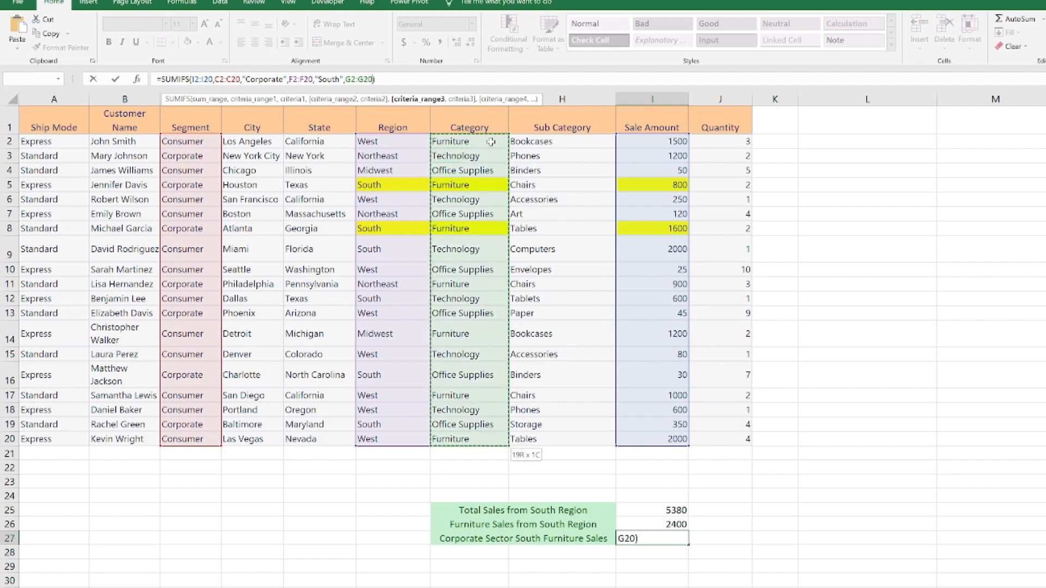
text(,")
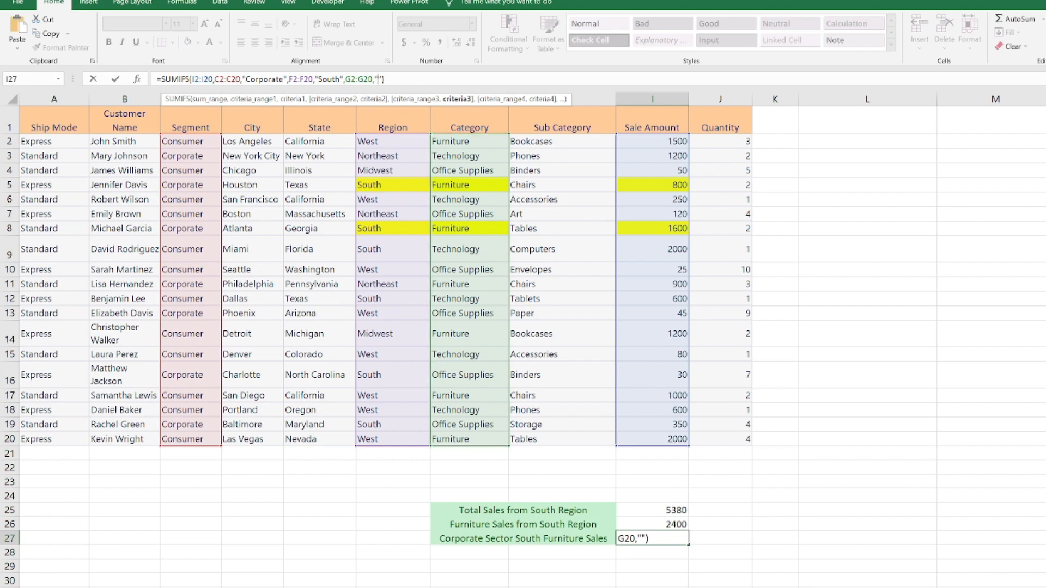
text(Furniture)
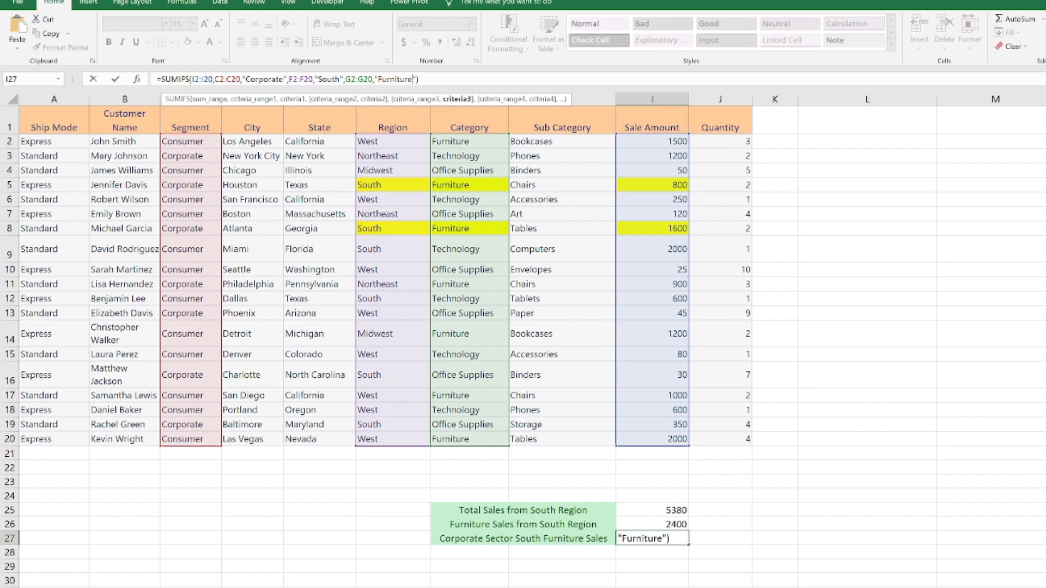
key(Return)
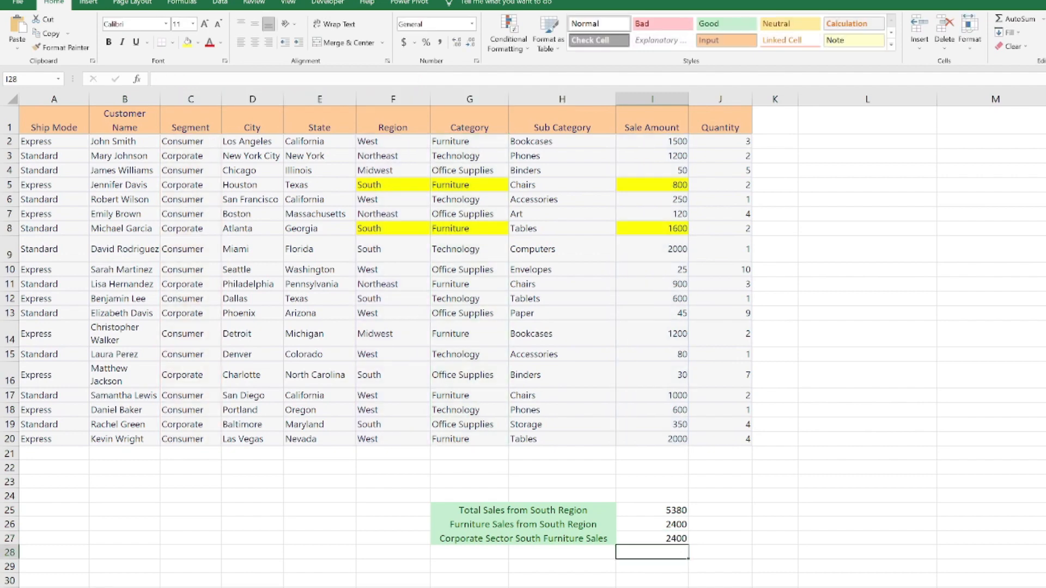
Check the corporate South furniture formula in I27 against the region and category cells of rows 5 and 8
click(649, 540)
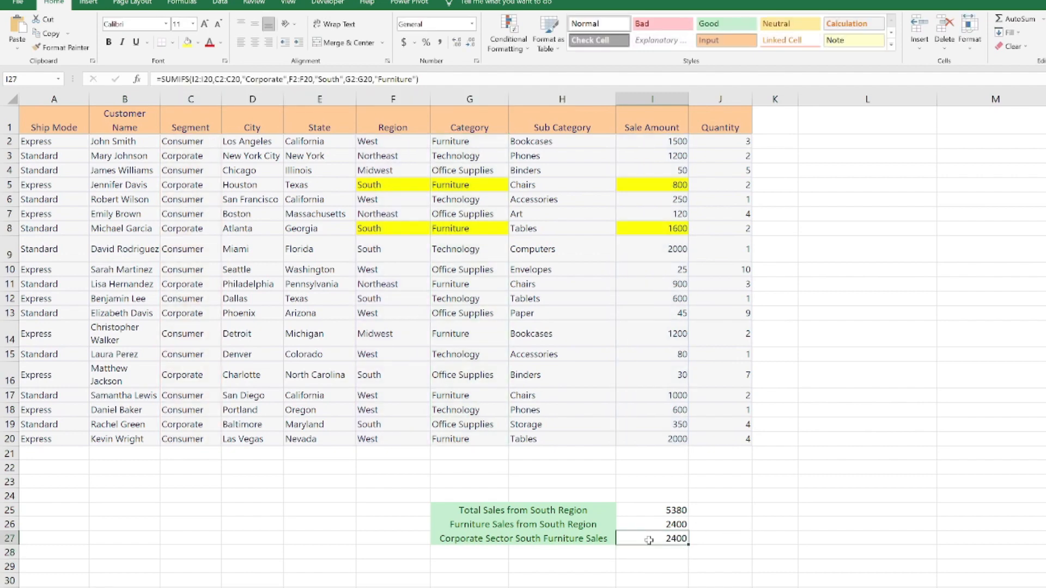
click(377, 185)
click(447, 184)
click(409, 228)
click(444, 228)
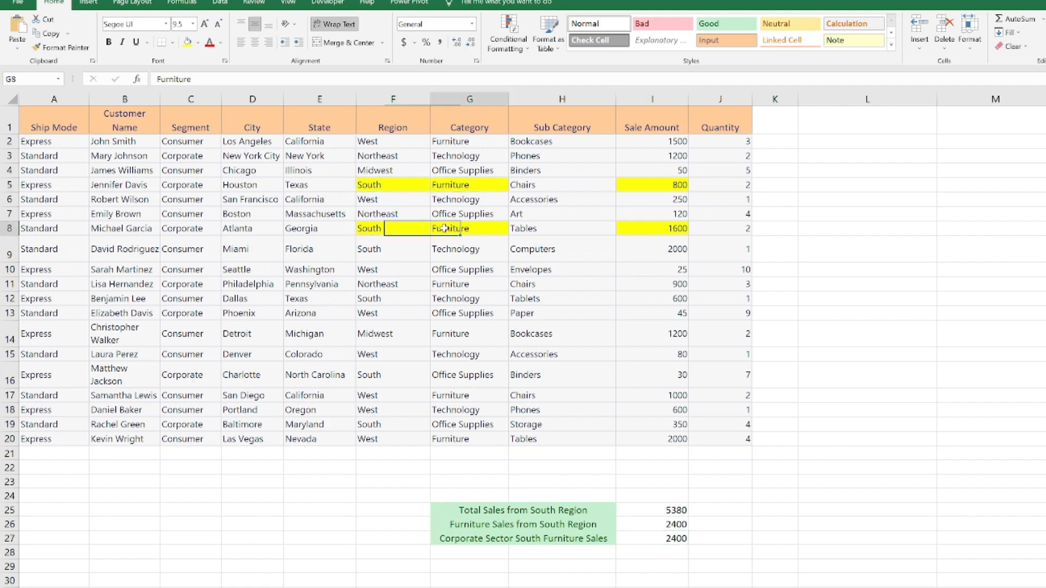
Fill the Segment cells C5 and C8 of the South furniture rows with yellow
click(183, 185)
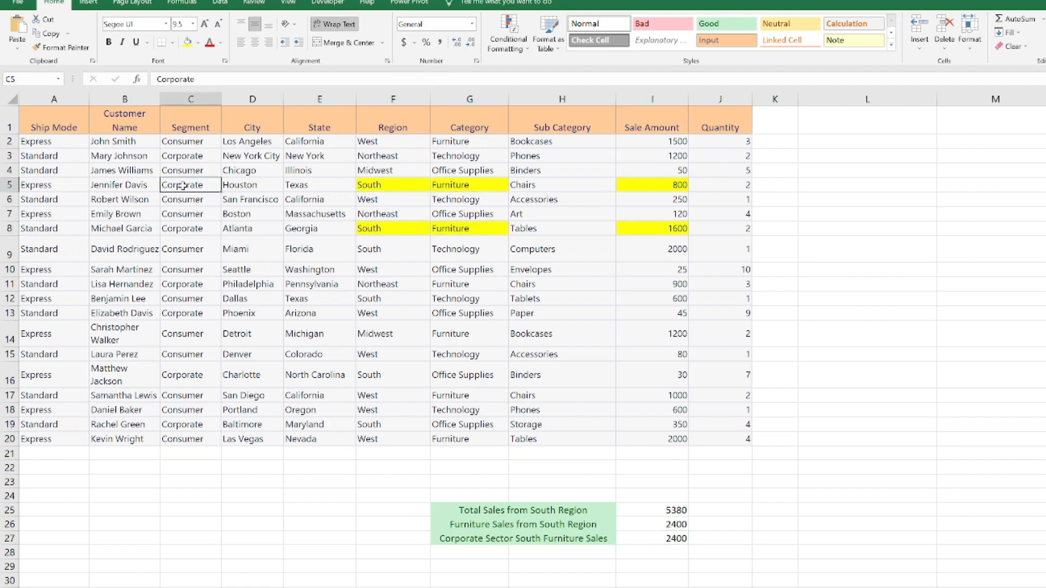
ctrl+click(191, 229)
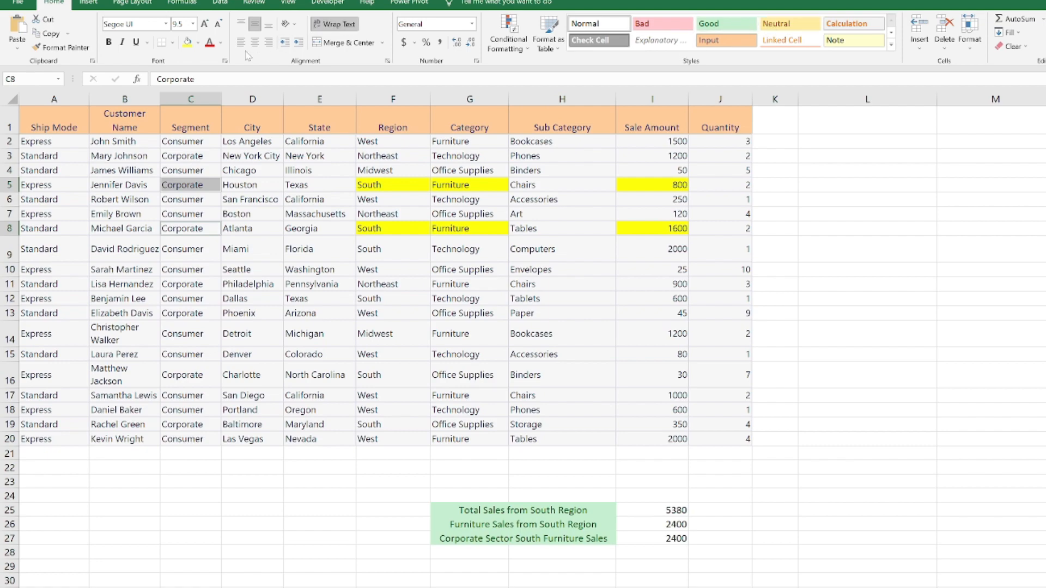
click(188, 42)
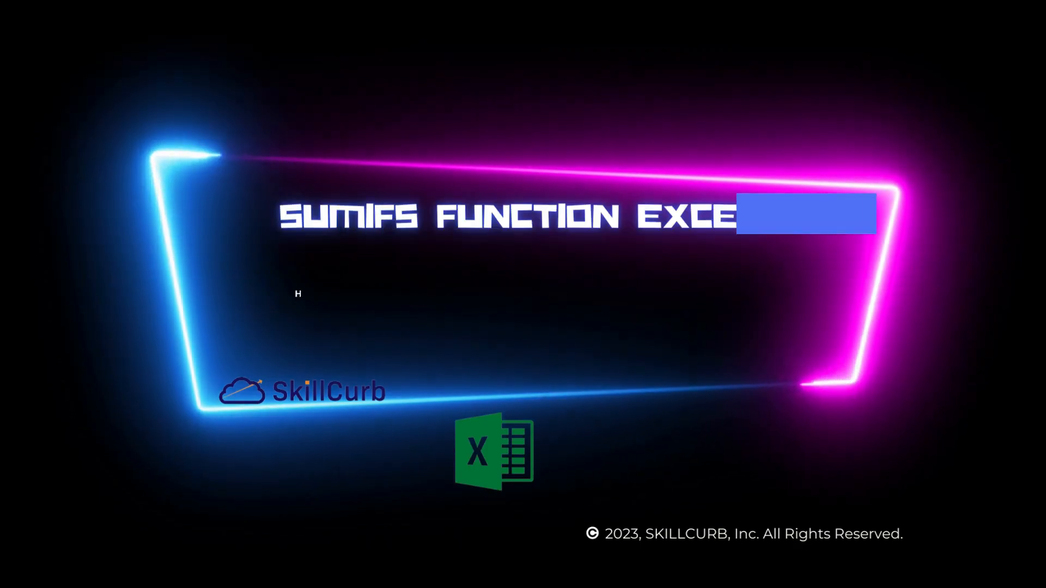